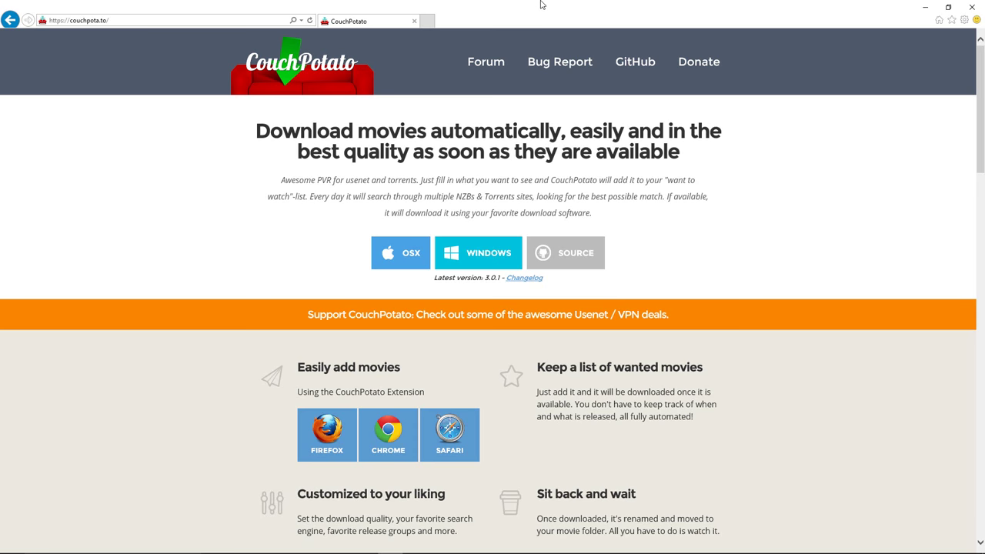
Download and save the CouchPotato 3.0.1 Windows installer from couchpota.to
click(485, 262)
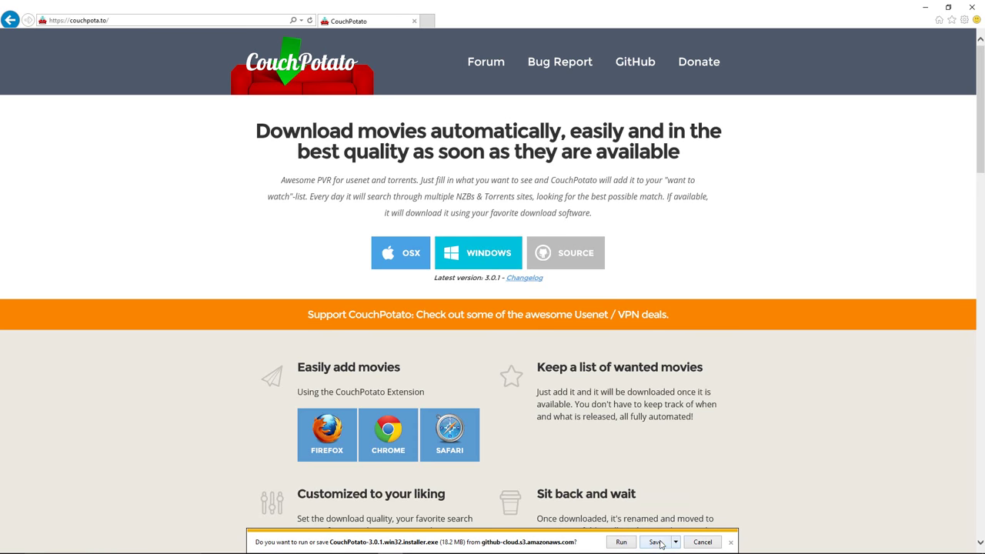
click(657, 543)
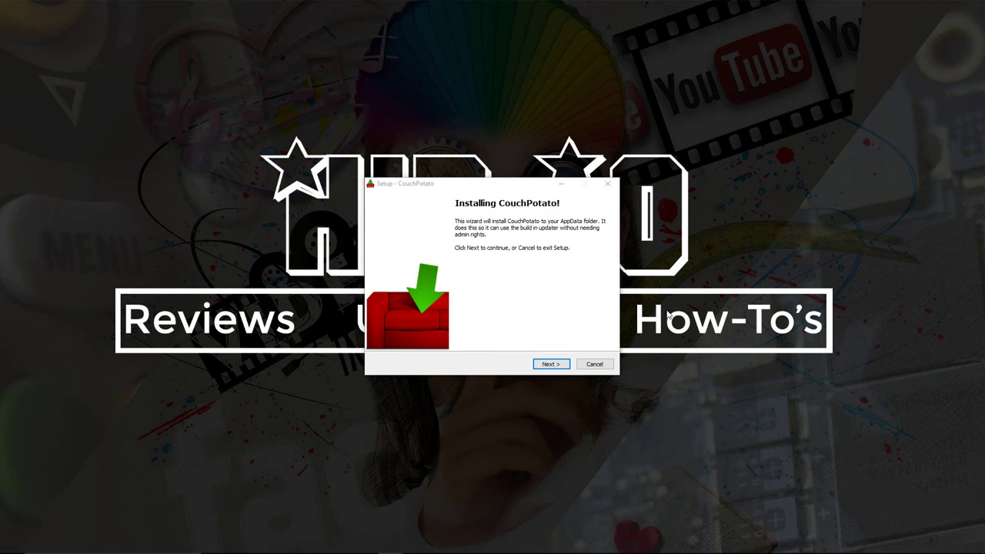
Install CouchPotato with Run at startup ticked, then finish and launch it
click(556, 367)
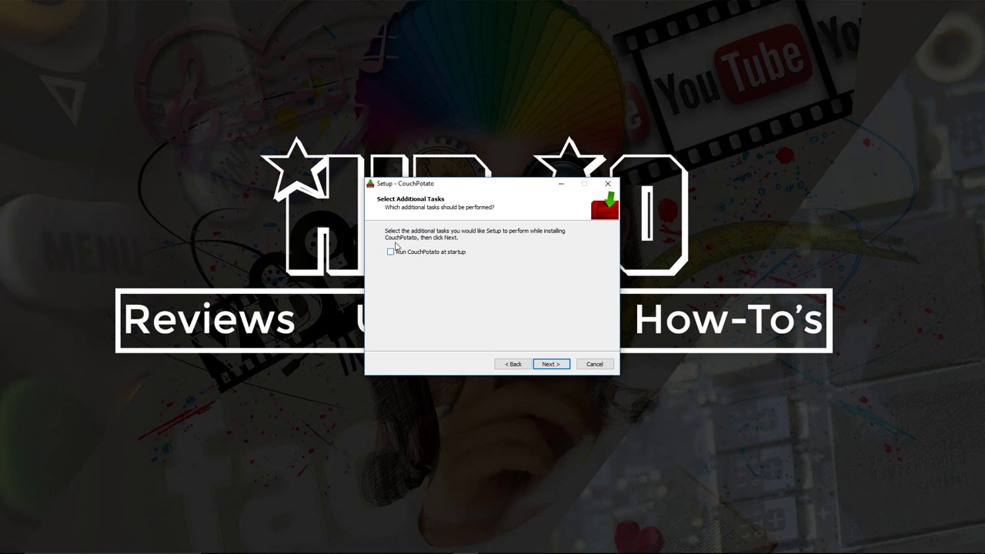
click(391, 253)
click(554, 364)
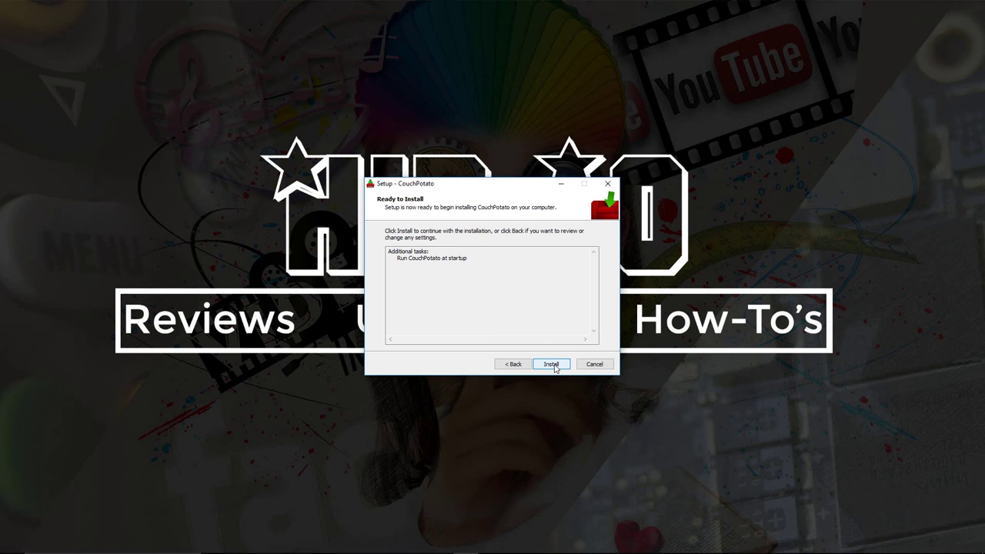
click(554, 366)
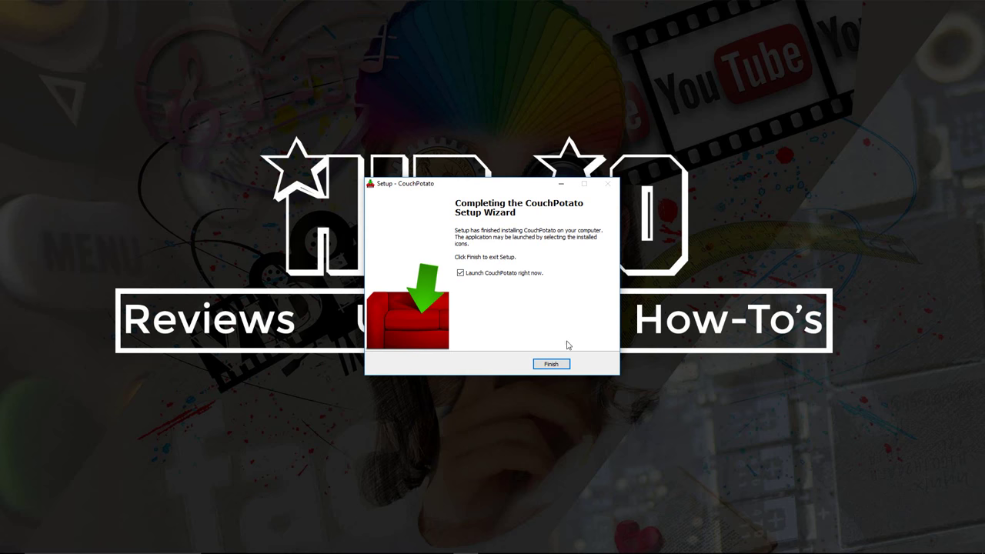
click(551, 364)
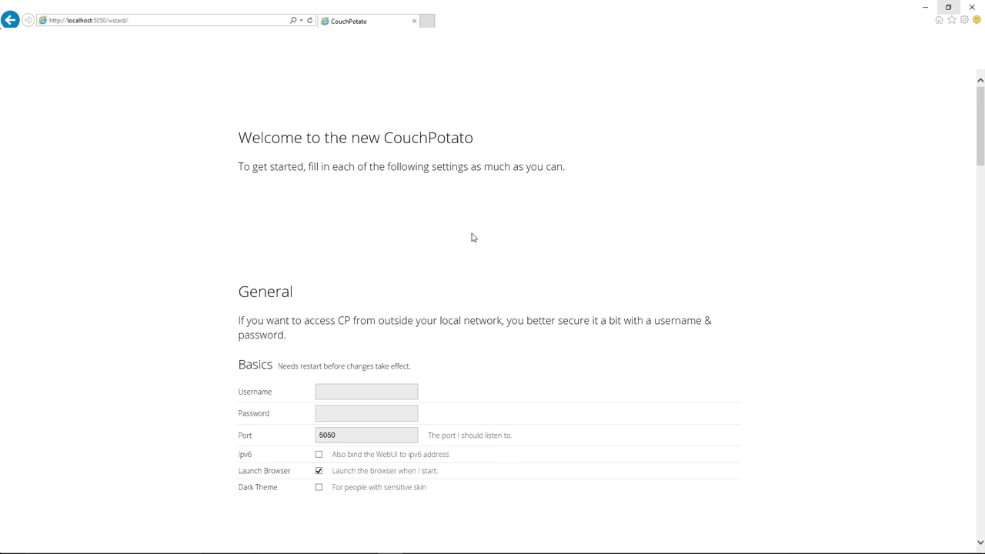
scroll(472, 237, down, 3)
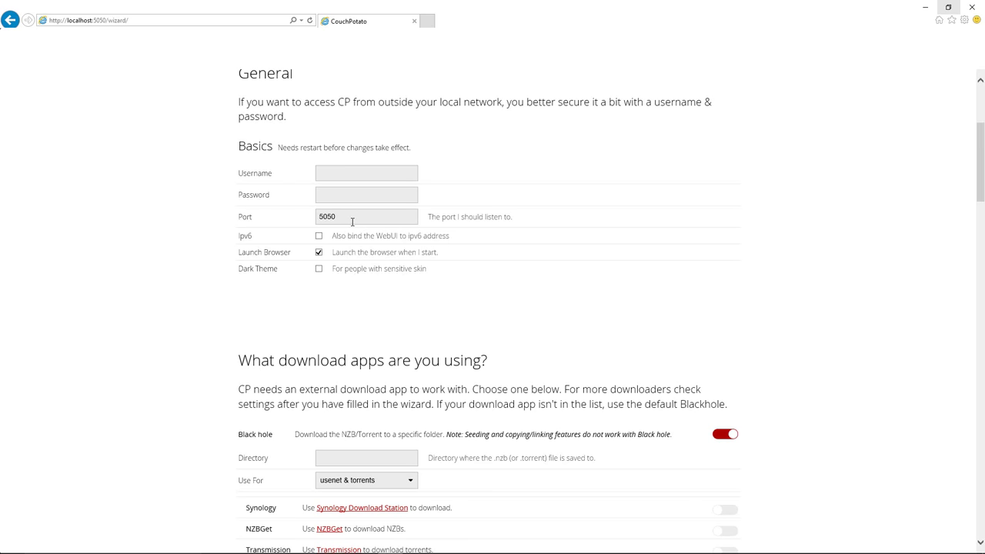
Switch off Black hole and enable NZBGet at localhost:6789, entering its password
scroll(351, 220, down, 2)
scroll(352, 220, down, 1)
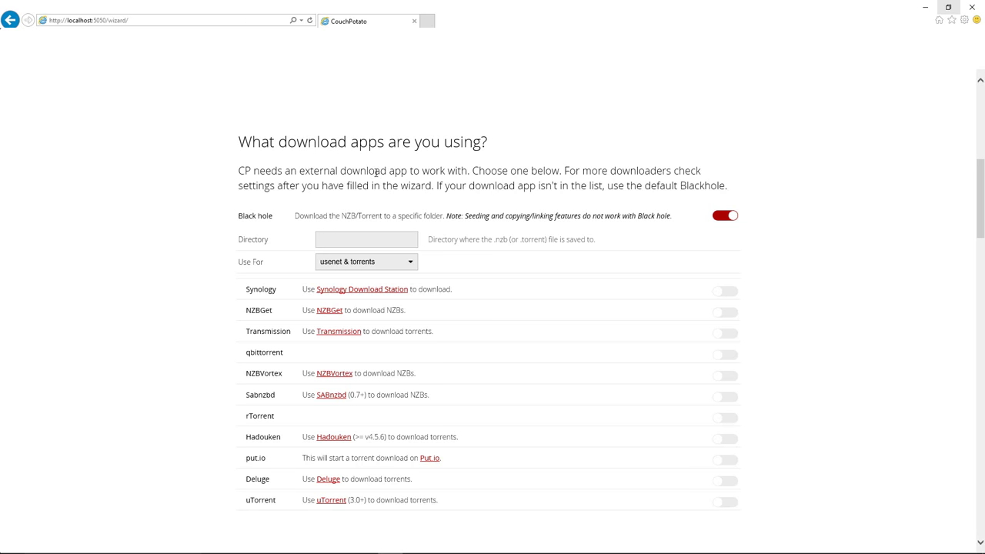
click(719, 218)
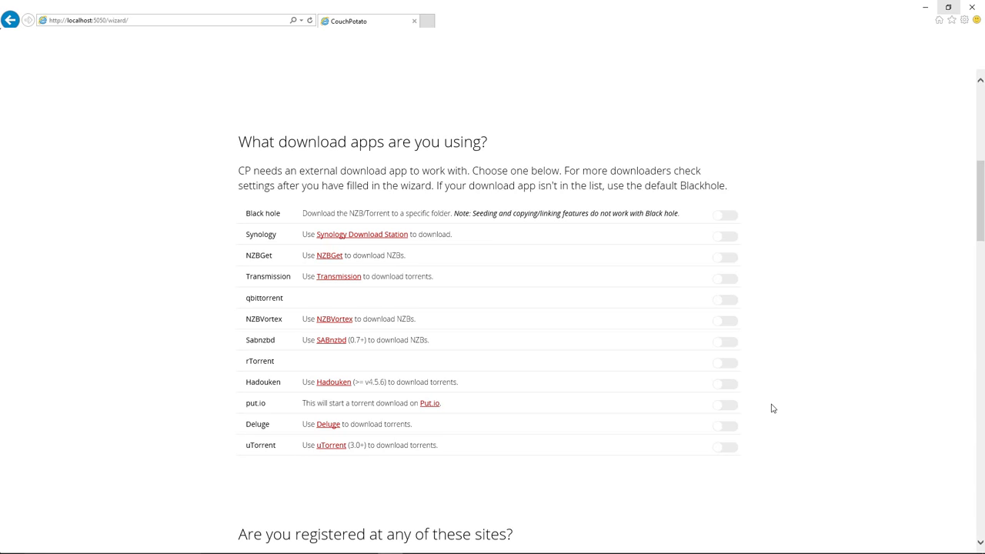
click(725, 259)
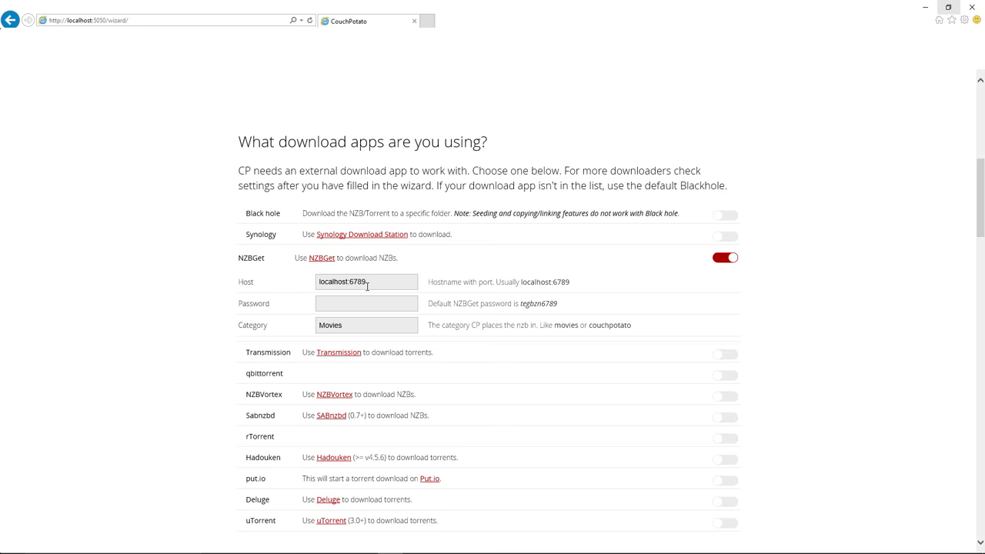
click(358, 303)
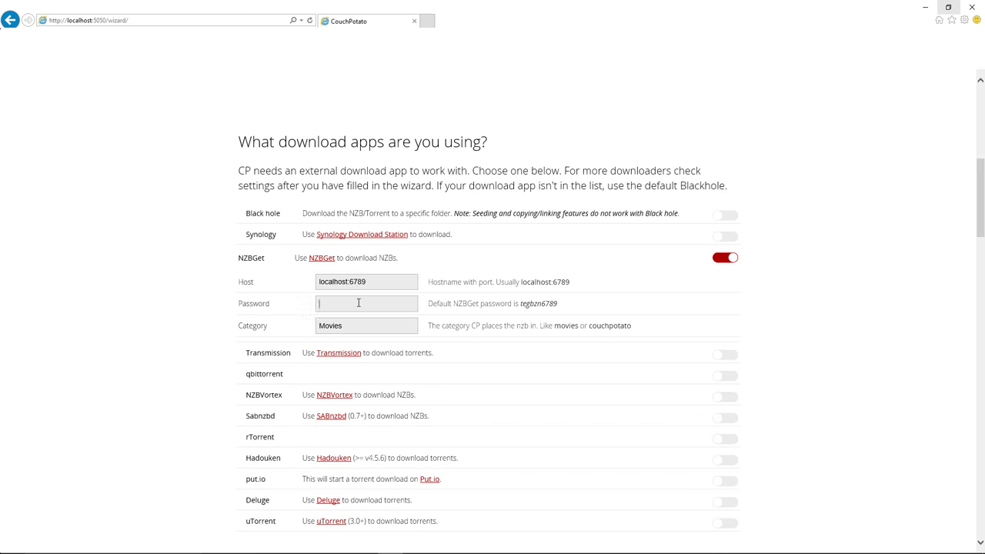
text(tegb)
scroll(329, 325, down, 5)
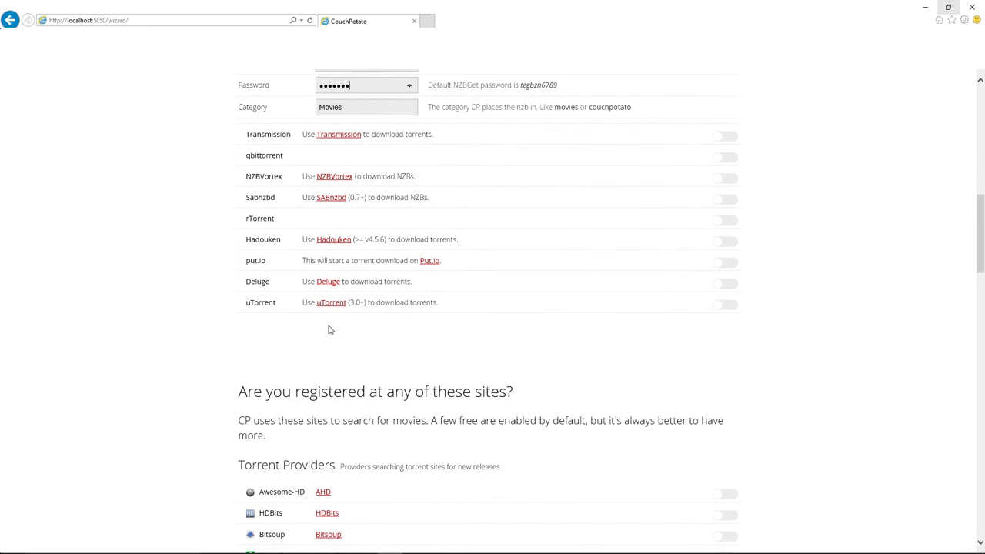
Turn off the KickAssTorrents and Torrentz torrent providers
scroll(330, 328, down, 2)
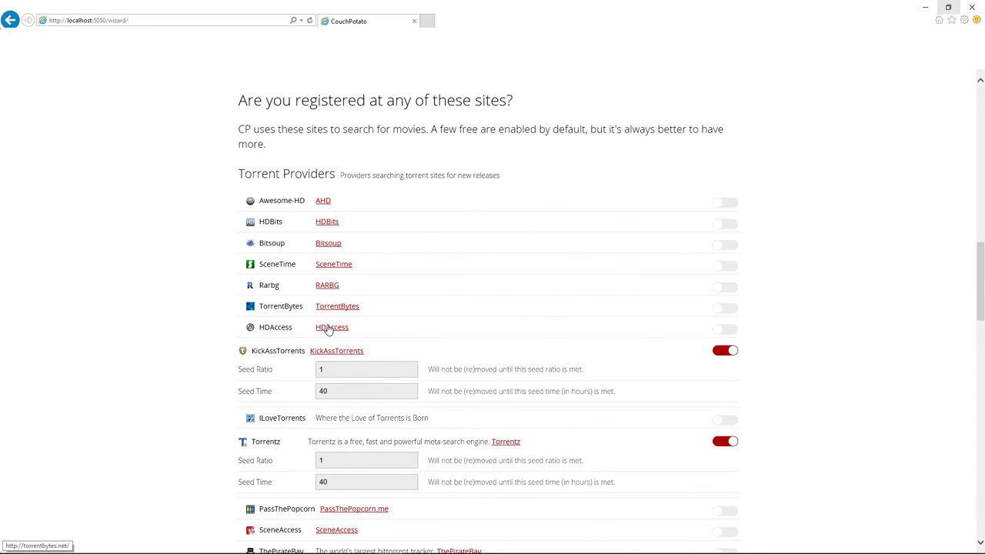
click(723, 350)
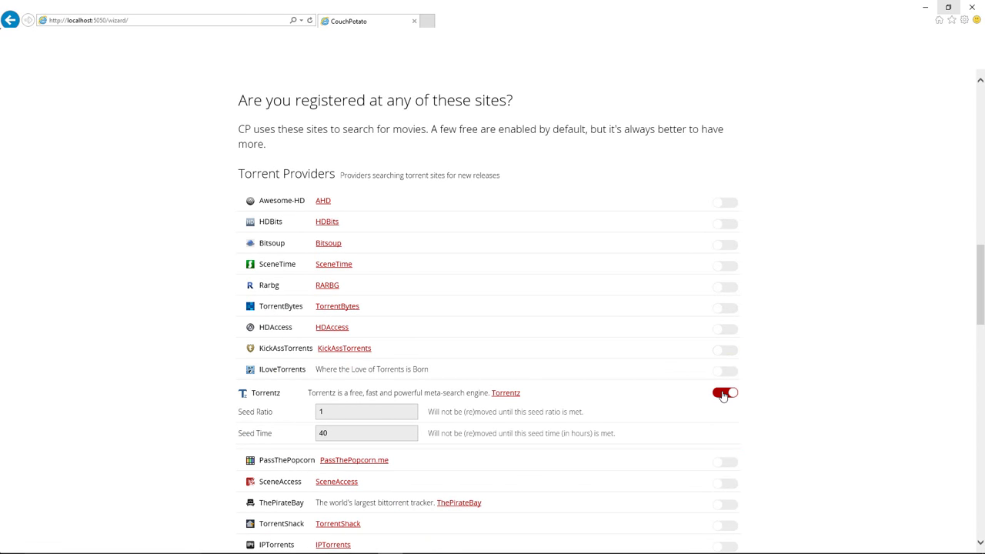
click(722, 393)
Tick the api.nzb.su Newznab host and select its Api Key field
scroll(719, 391, down, 2)
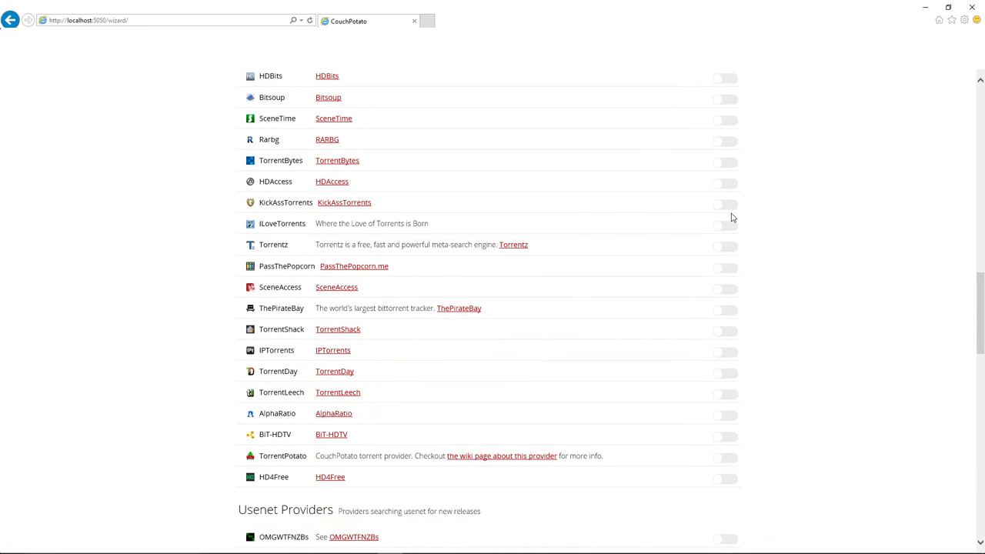
scroll(736, 282, down, 2)
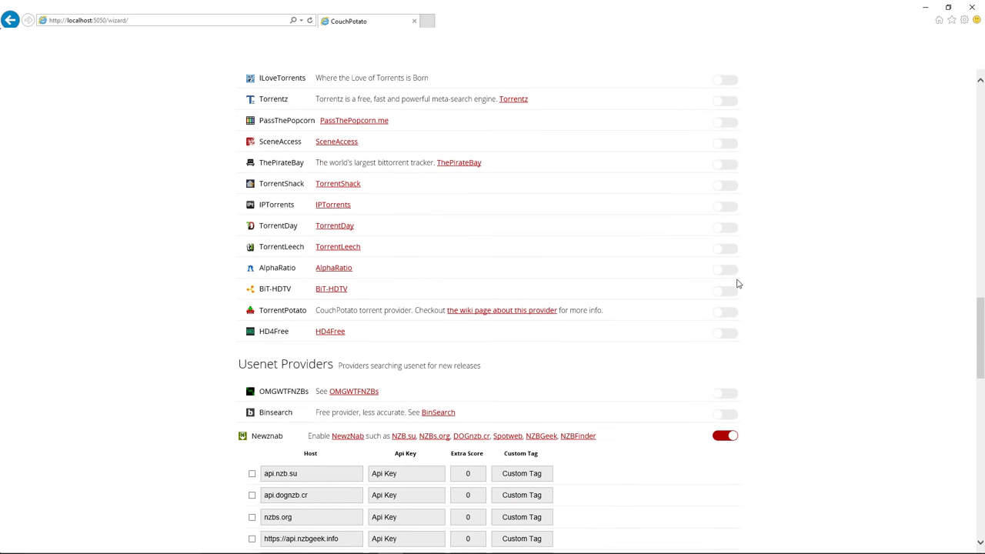
scroll(736, 282, down, 3)
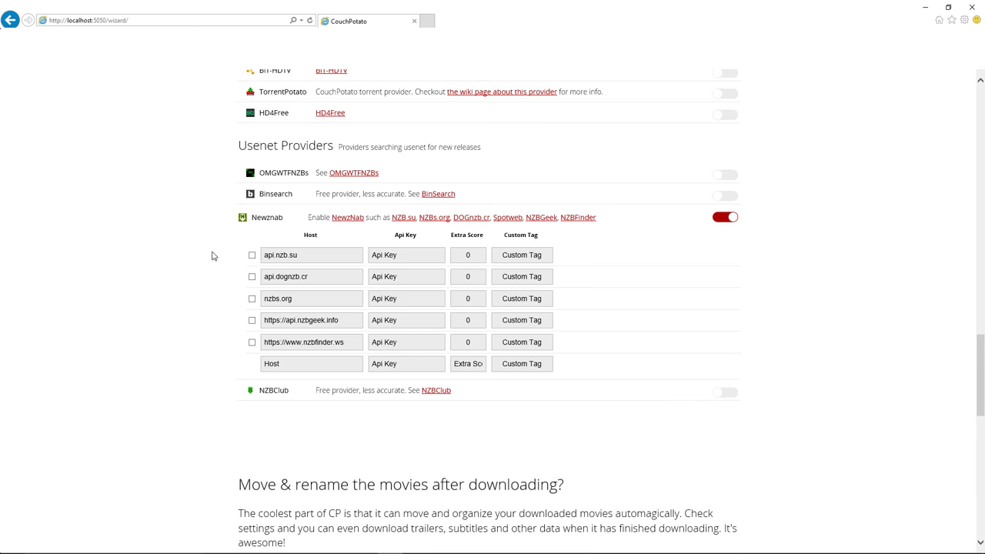
click(252, 257)
click(303, 256)
click(419, 254)
scroll(594, 219, down, 5)
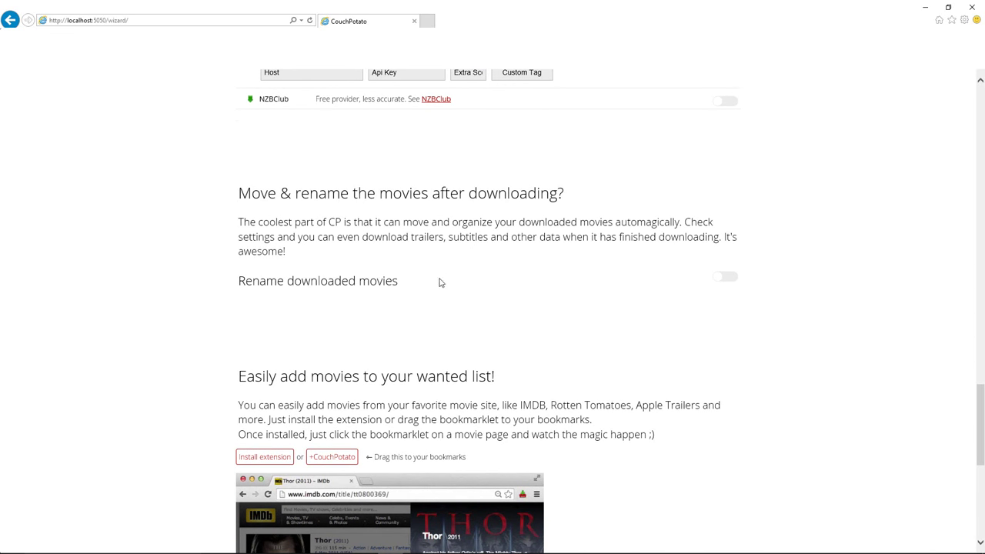
Turn on renaming of downloaded movies and paste C:\Temp\Movies as the From folder
click(727, 278)
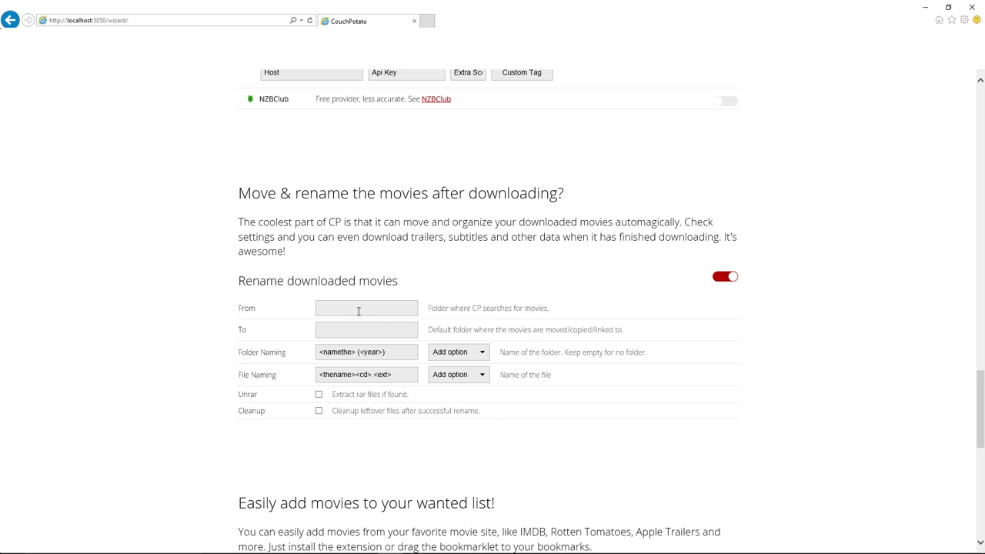
scroll(358, 311, down, 1)
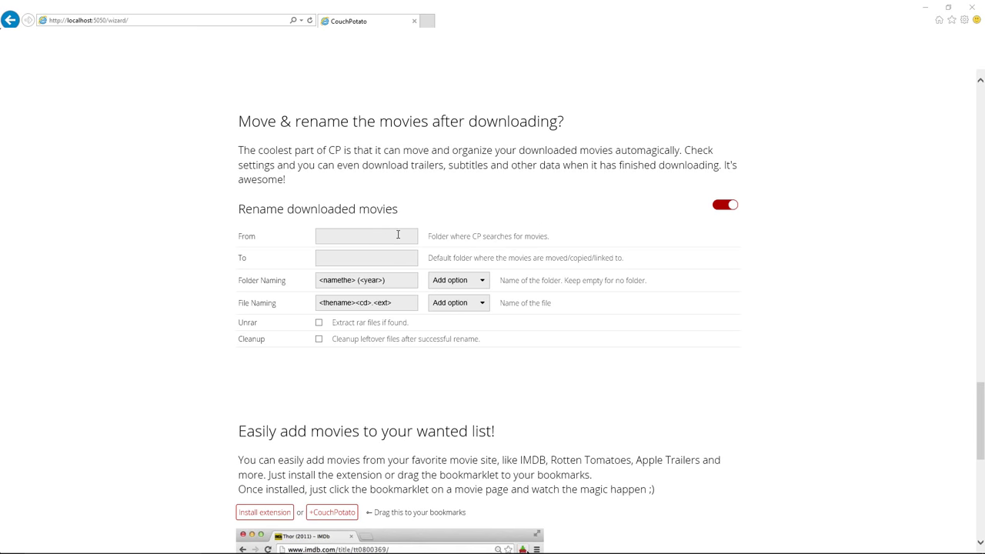
right_click(318, 235)
click(342, 279)
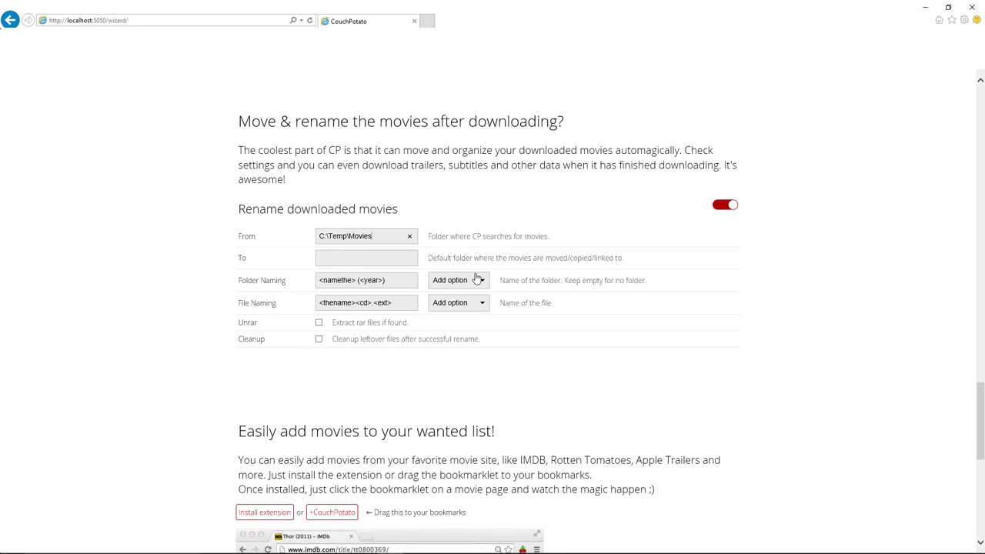
click(337, 255)
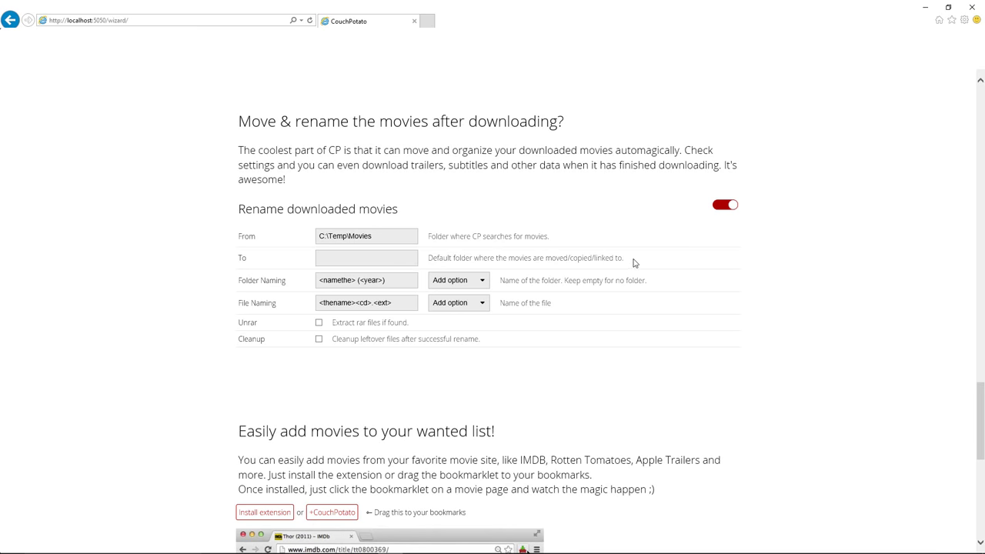
Set the rename To folder to F:\Movies, removing the prefilled user path
click(393, 258)
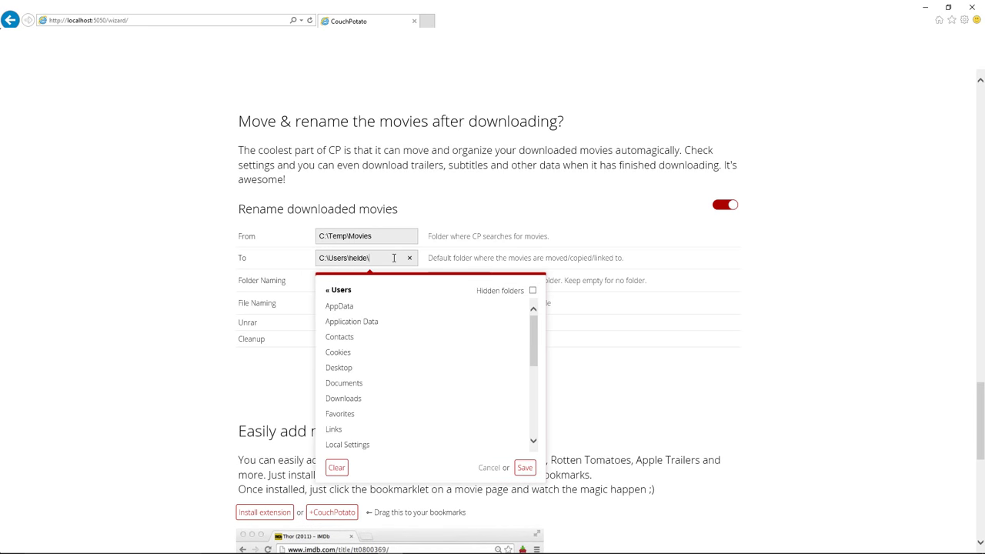
text(F:\Movies)
drag(369, 258, 324, 257)
key(BackSpace)
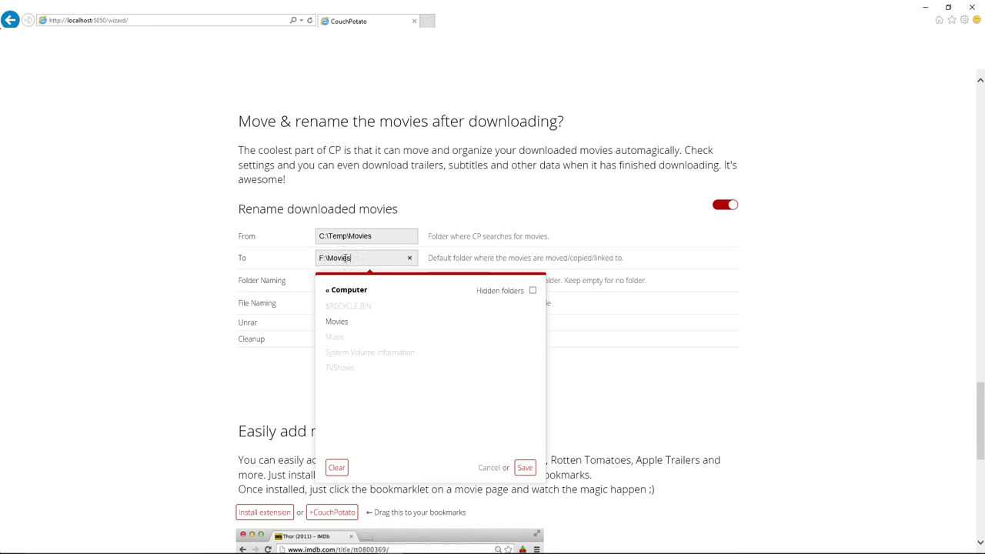
click(648, 273)
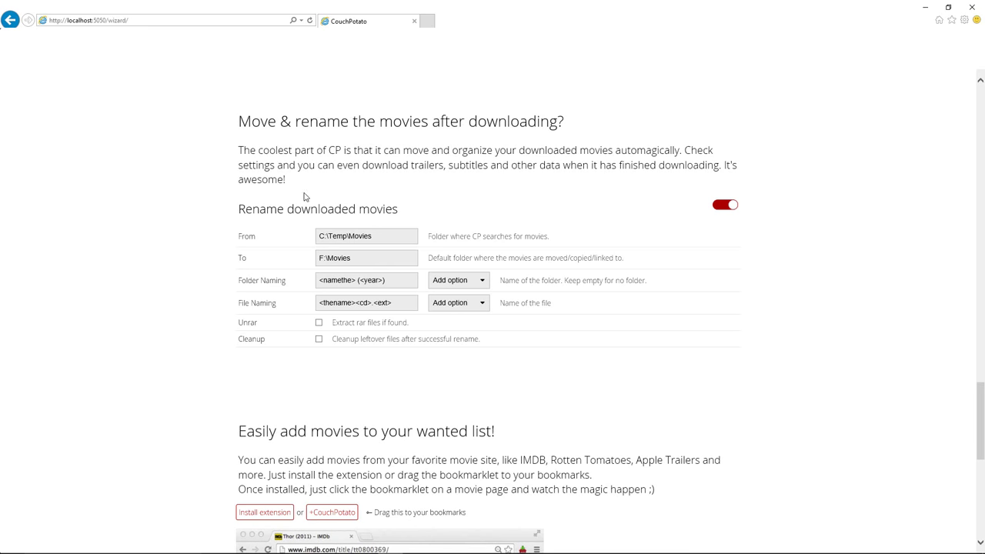
click(455, 282)
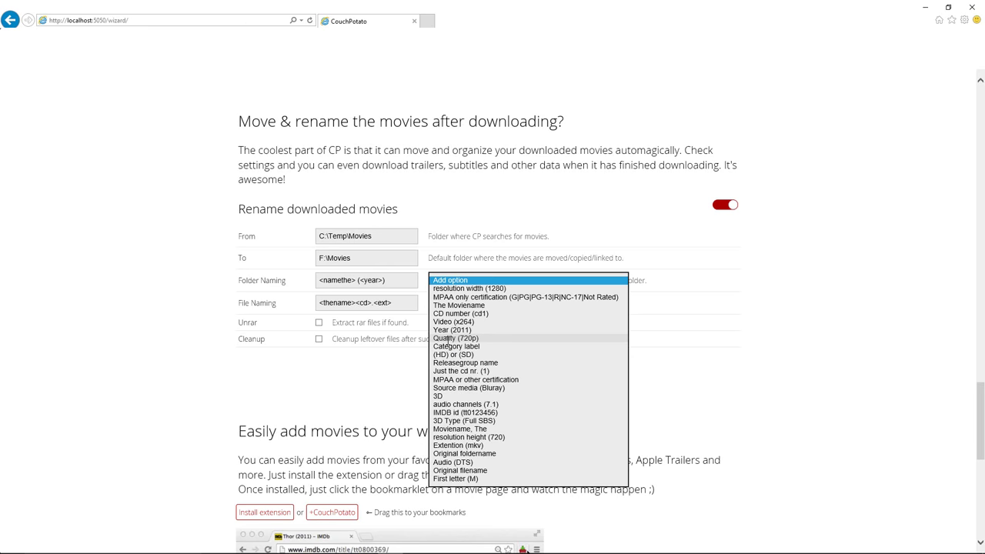
Leave the file naming pattern unchanged and tick Unrar to extract rar files
click(742, 283)
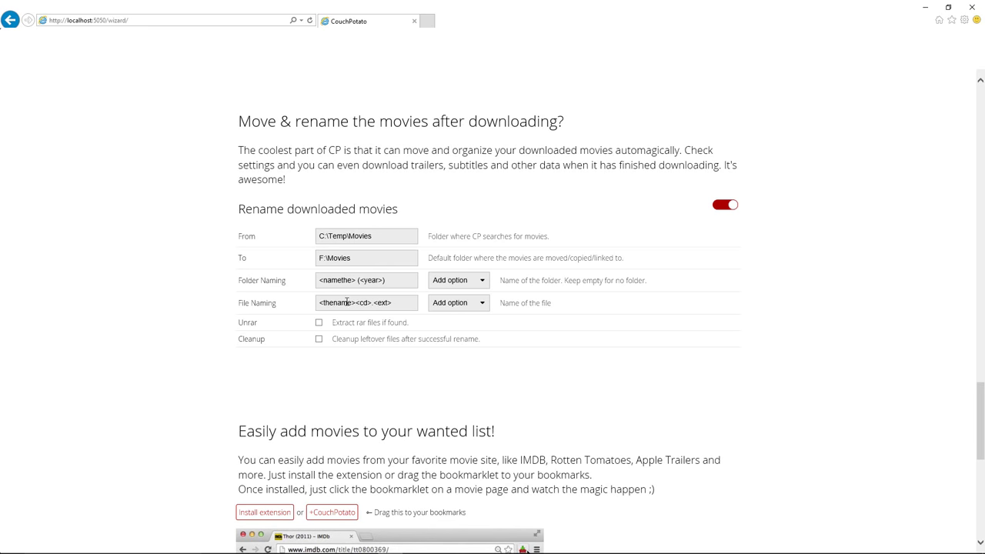
click(409, 304)
click(483, 305)
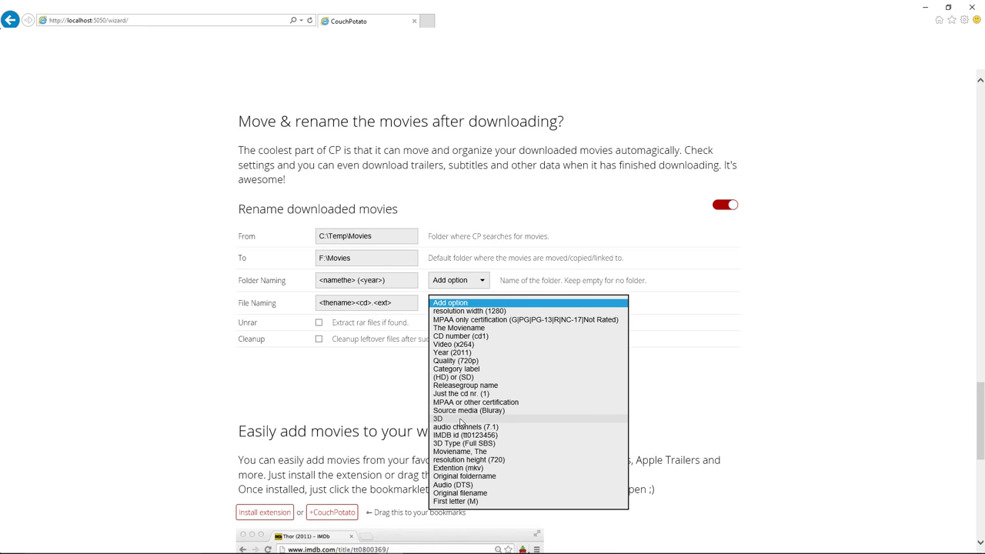
click(692, 318)
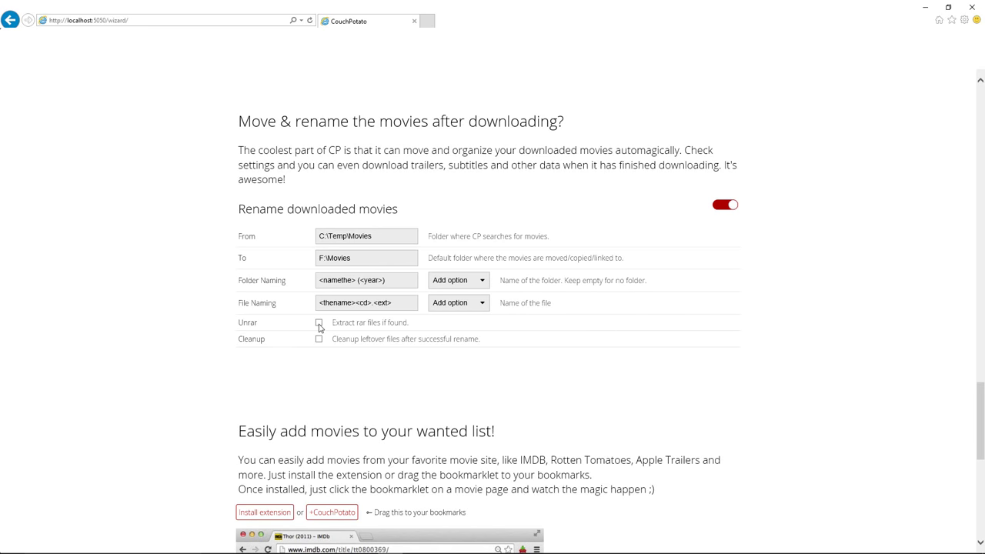
click(318, 324)
Tick Cleanup and finish the wizard with "I'm ready to start the awesomeness!"
click(319, 339)
scroll(319, 308, down, 4)
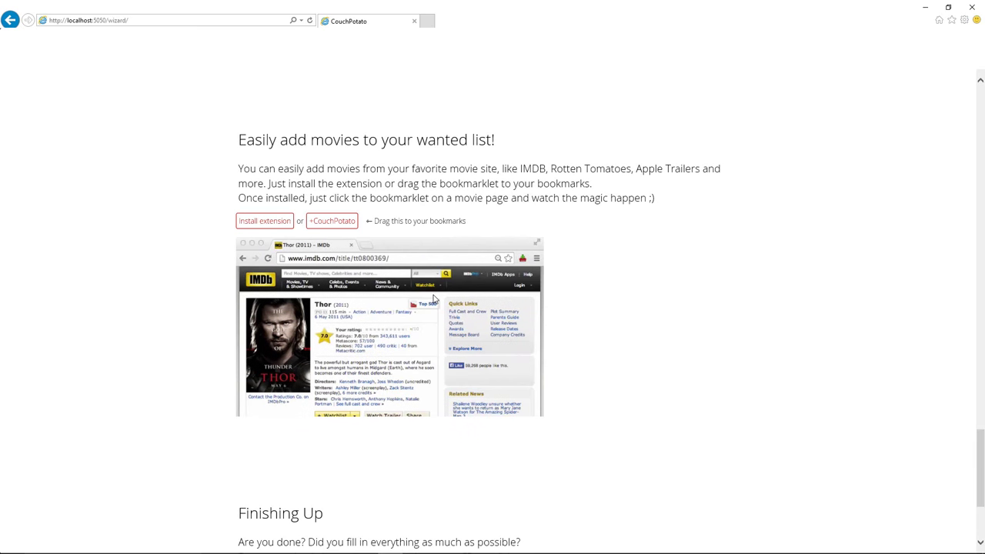
scroll(421, 297, down, 3)
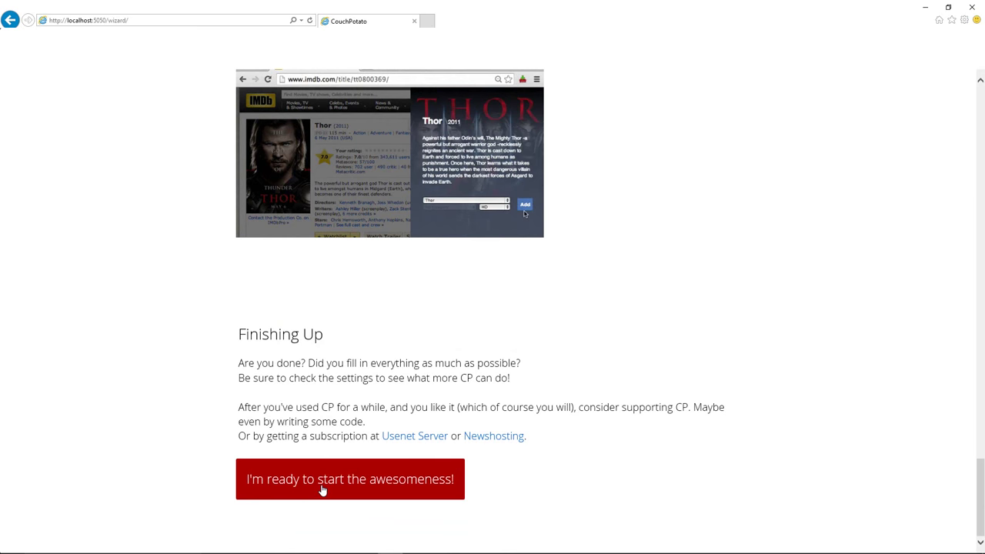
click(370, 483)
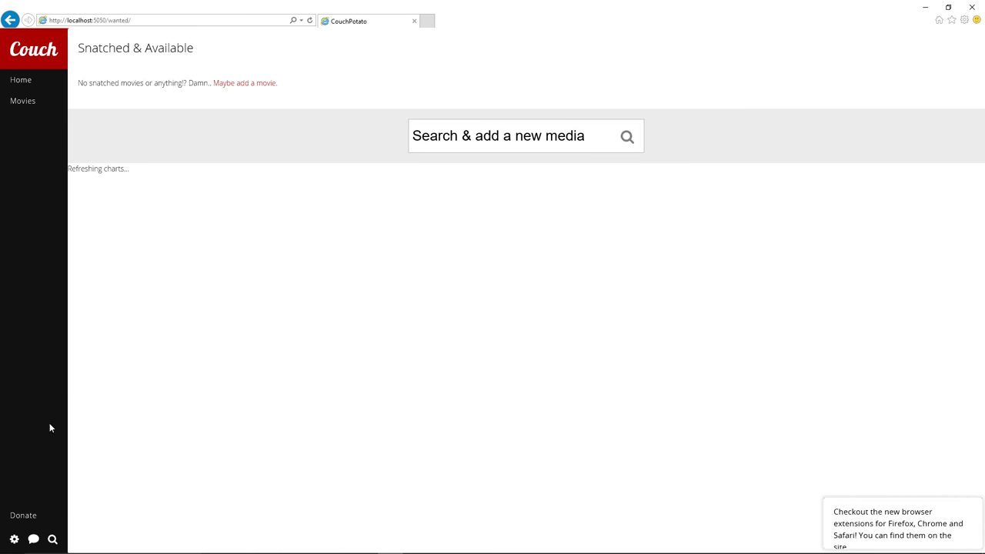
Open Settings from the gear menu and turn on Show advanced options
click(13, 540)
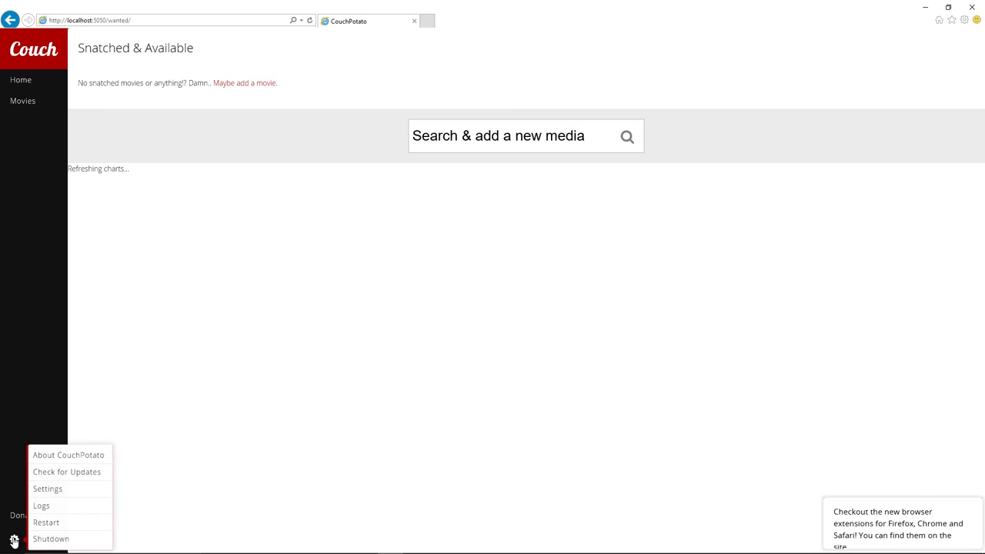
click(54, 497)
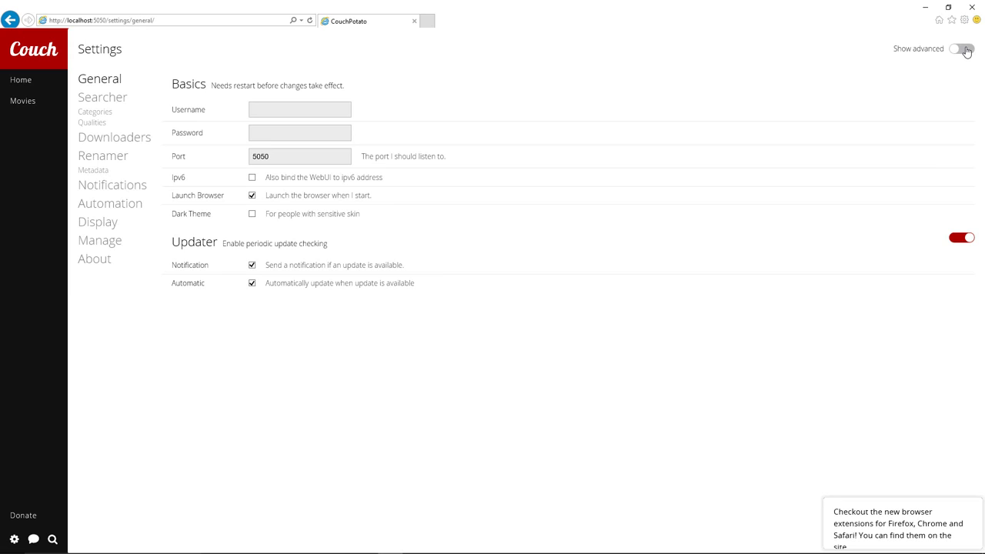
click(964, 49)
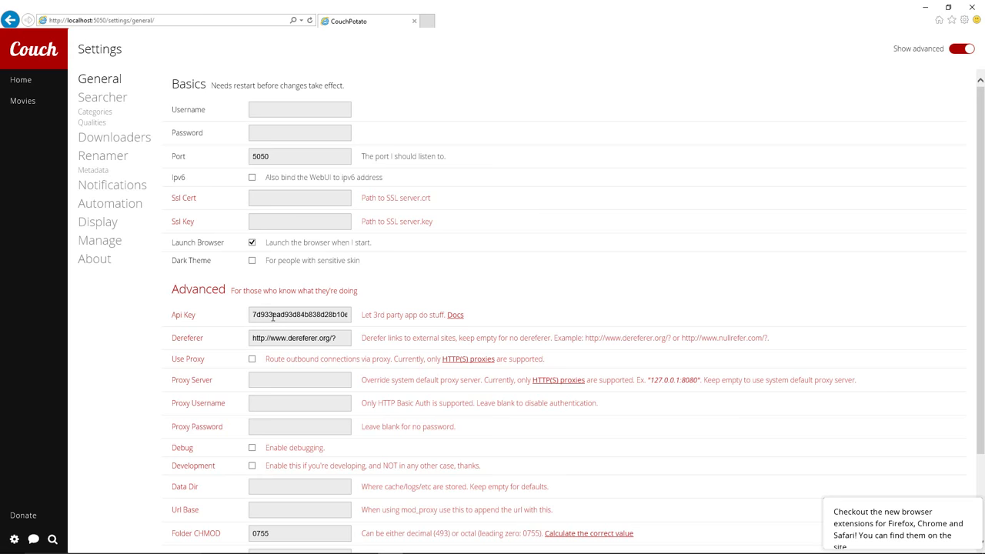
scroll(272, 317, down, 3)
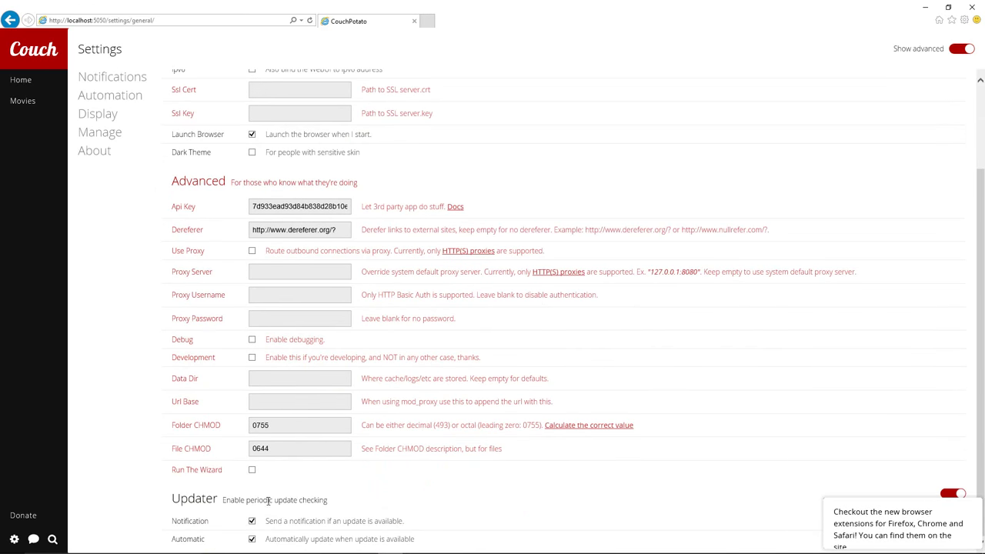
scroll(217, 247, up, 3)
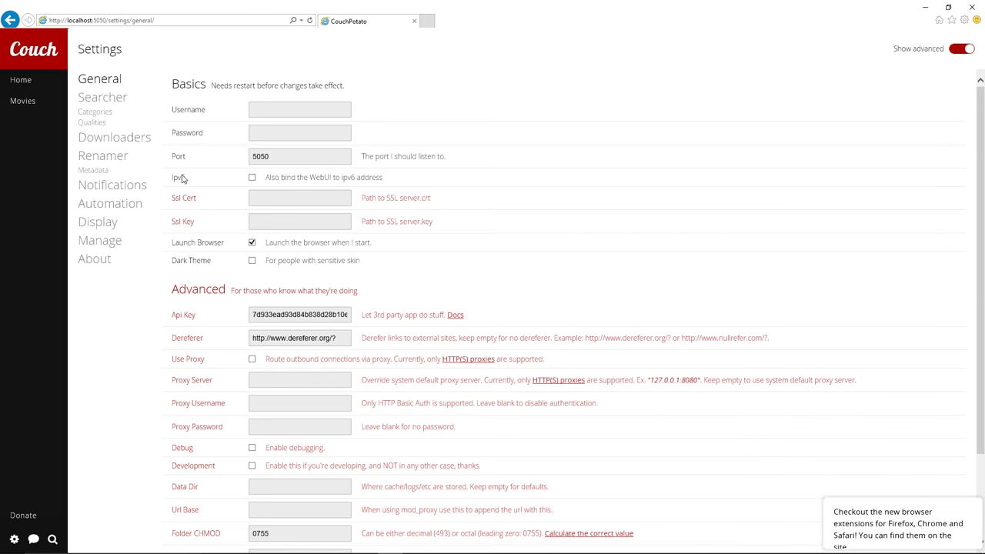
click(111, 106)
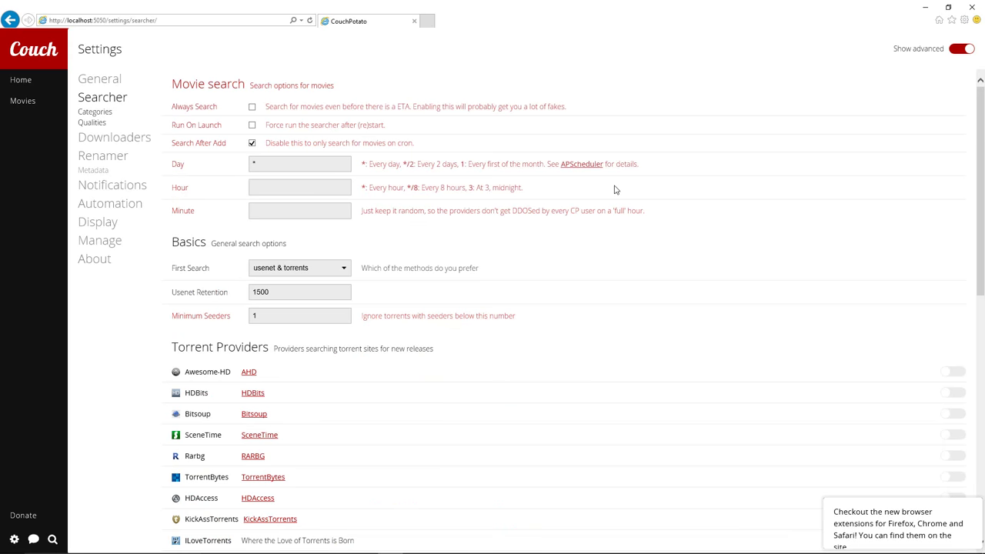
Set the Searcher's First Search to usenet and Usenet Retention to 1100
scroll(547, 400, down, 7)
scroll(547, 398, up, 7)
scroll(259, 174, down, 2)
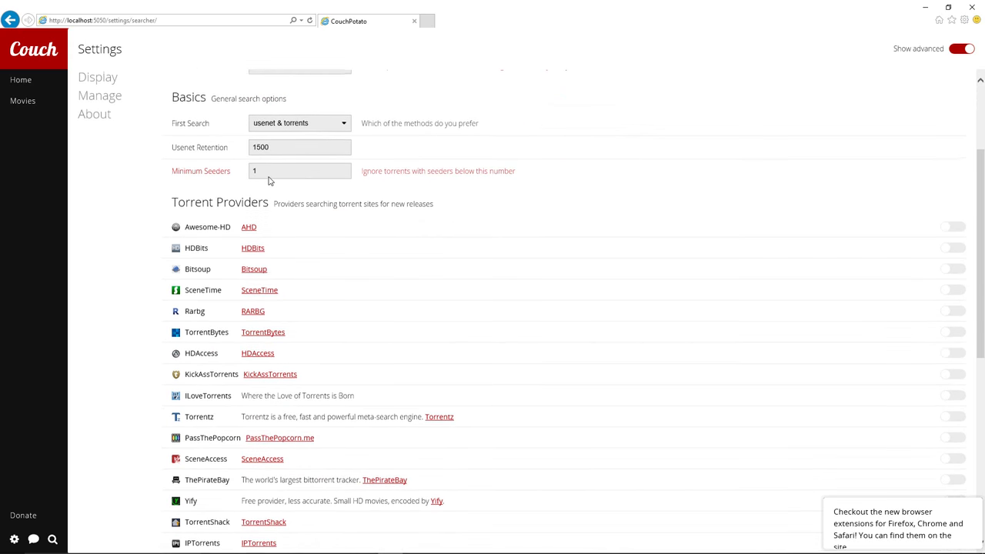
click(271, 125)
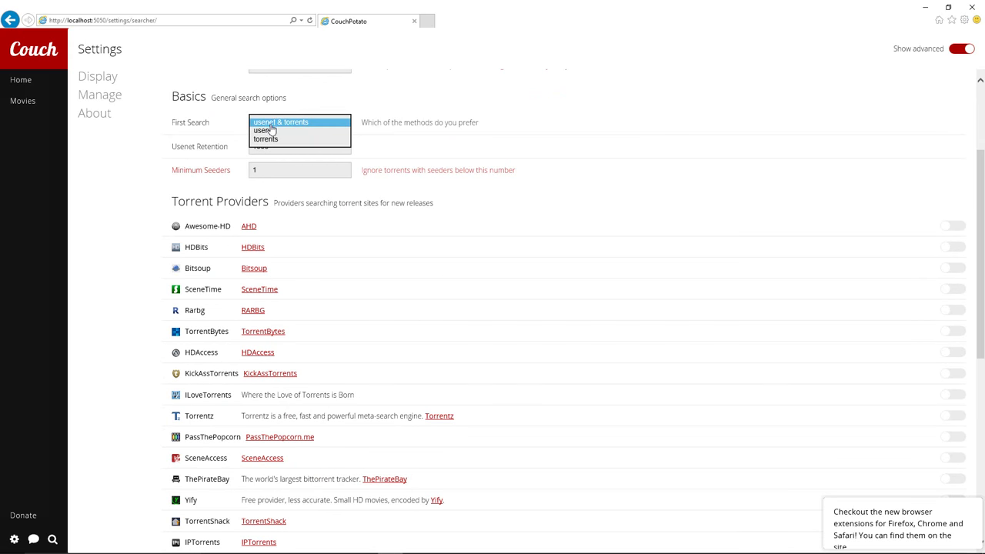
click(270, 135)
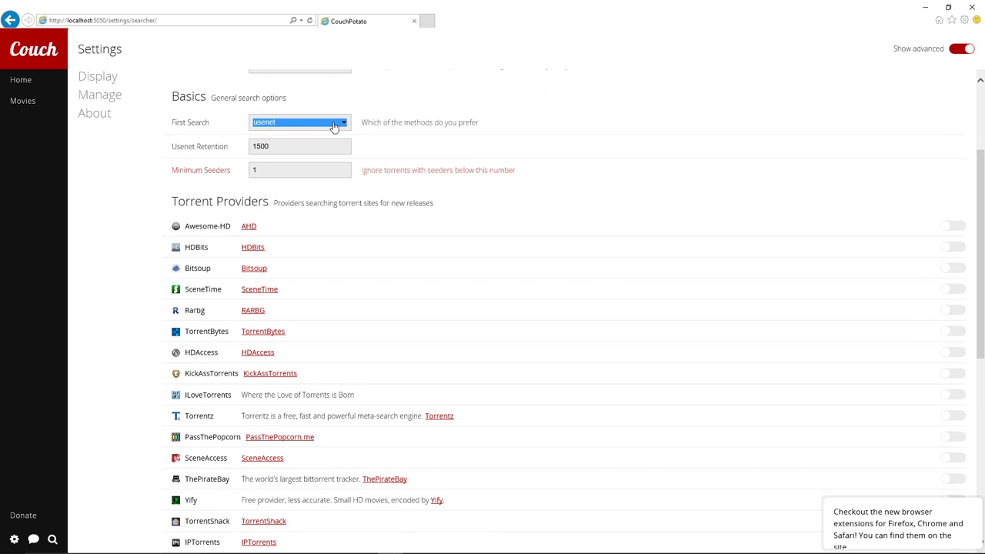
double_click(282, 148)
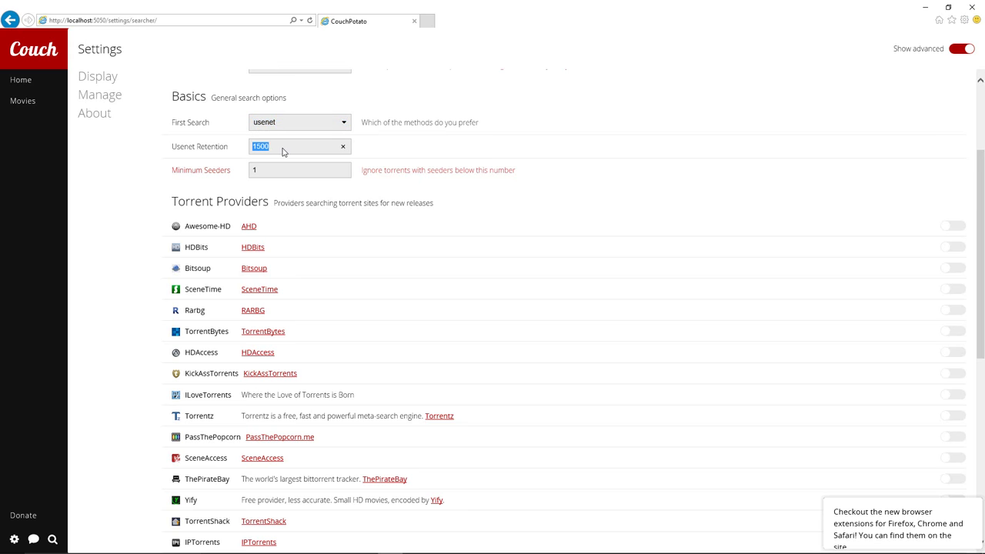
text(11)
scroll(325, 144, down, 3)
scroll(326, 145, up, 3)
scroll(296, 198, down, 5)
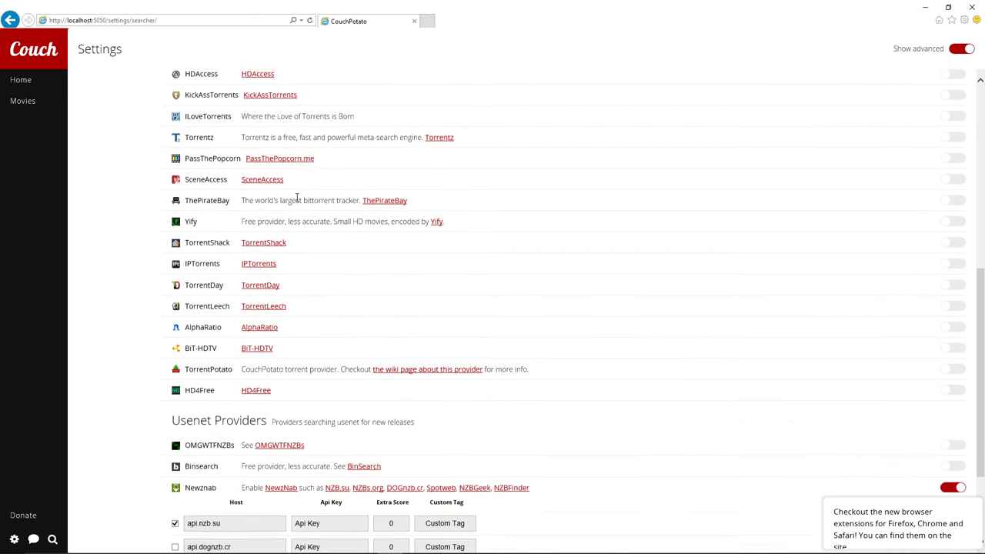
scroll(297, 200, down, 1)
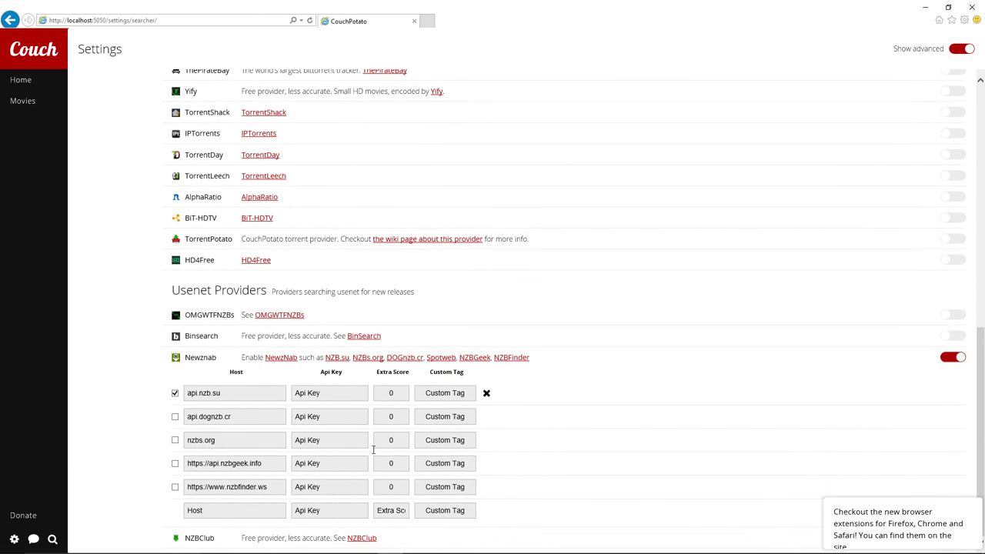
scroll(346, 266, up, 7)
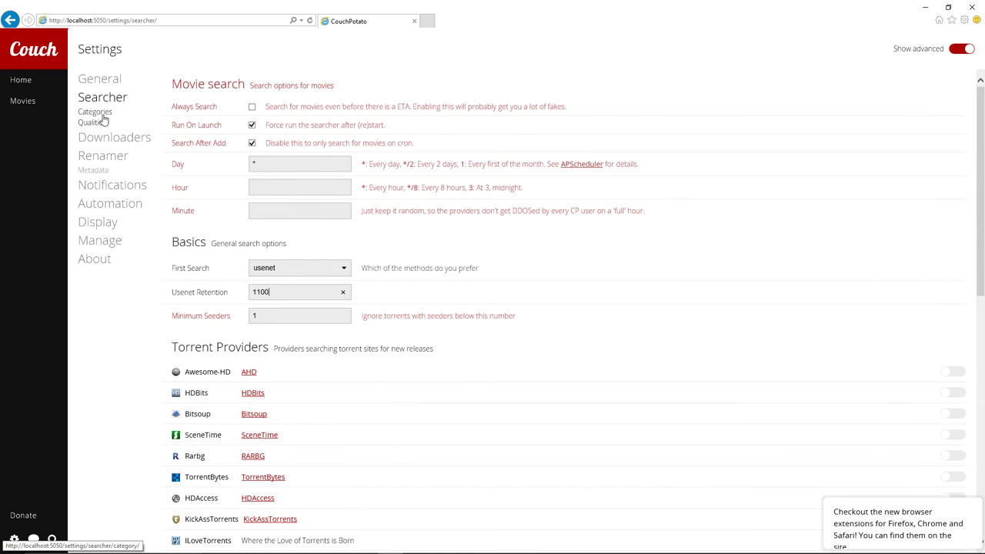
Open Searcher Categories and read the Global filters' Preferred and Ignored lists (korsub, dksubs, vain, HC)
click(101, 114)
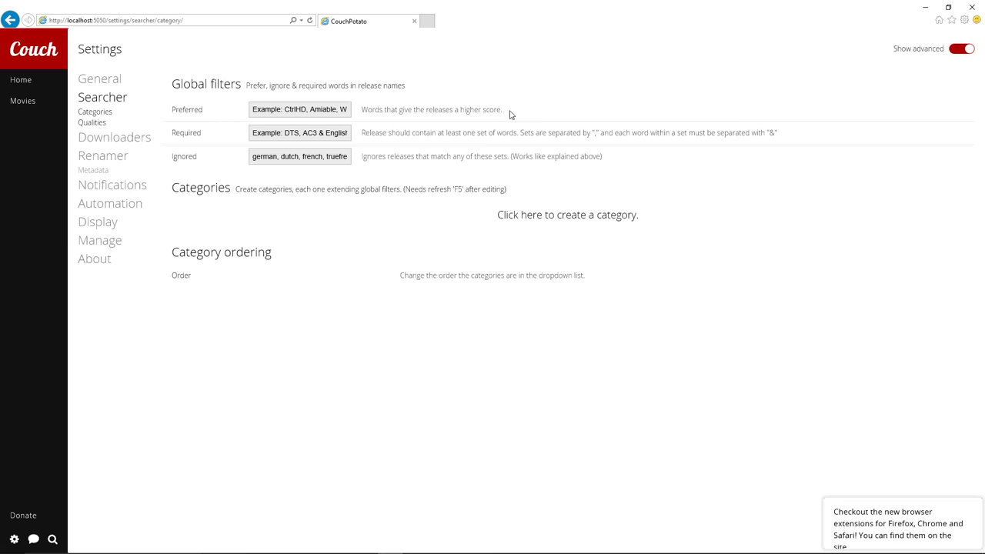
drag(501, 112, 365, 116)
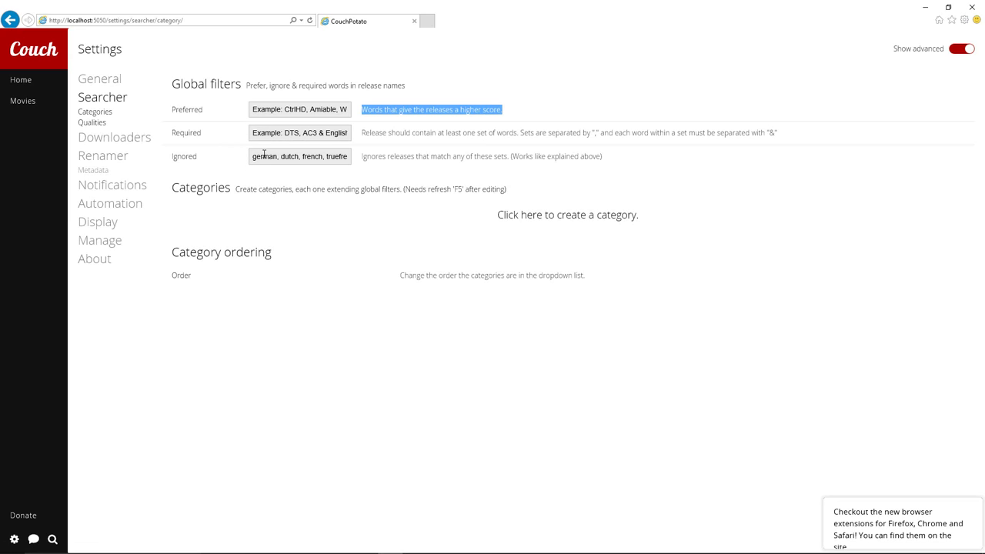
drag(253, 159, 366, 162)
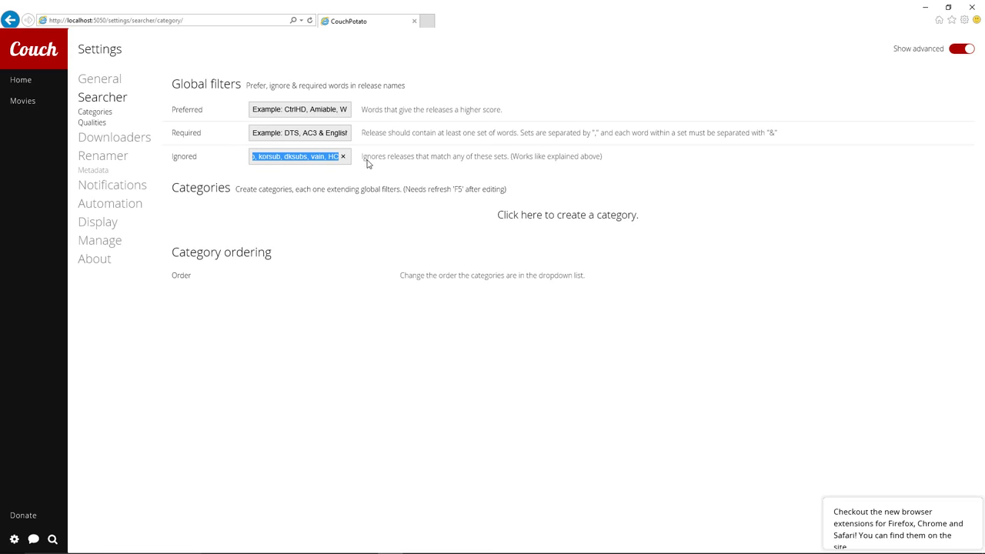
click(317, 160)
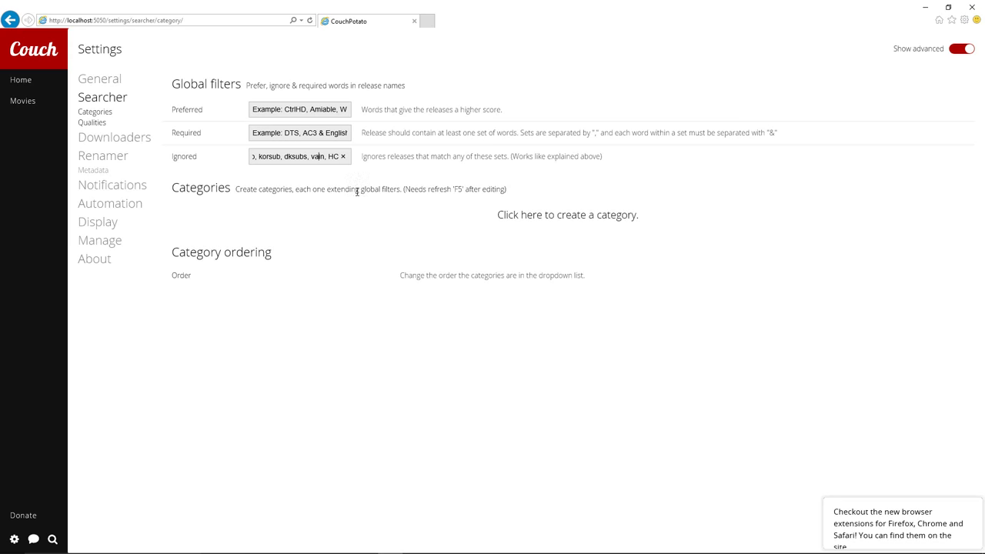
In Qualities, set the Best profile's first quality to 1080p and second to 720p
click(102, 126)
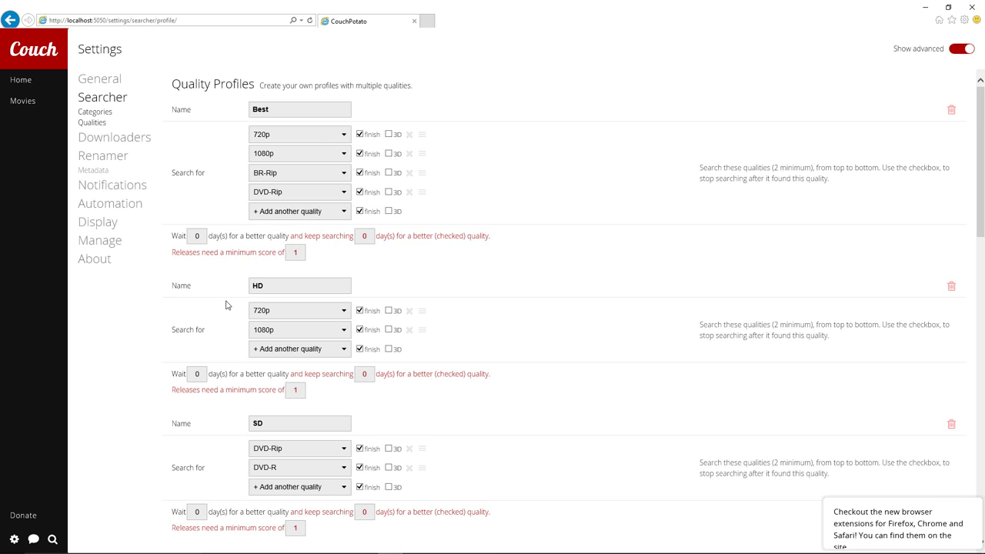
click(268, 137)
click(265, 126)
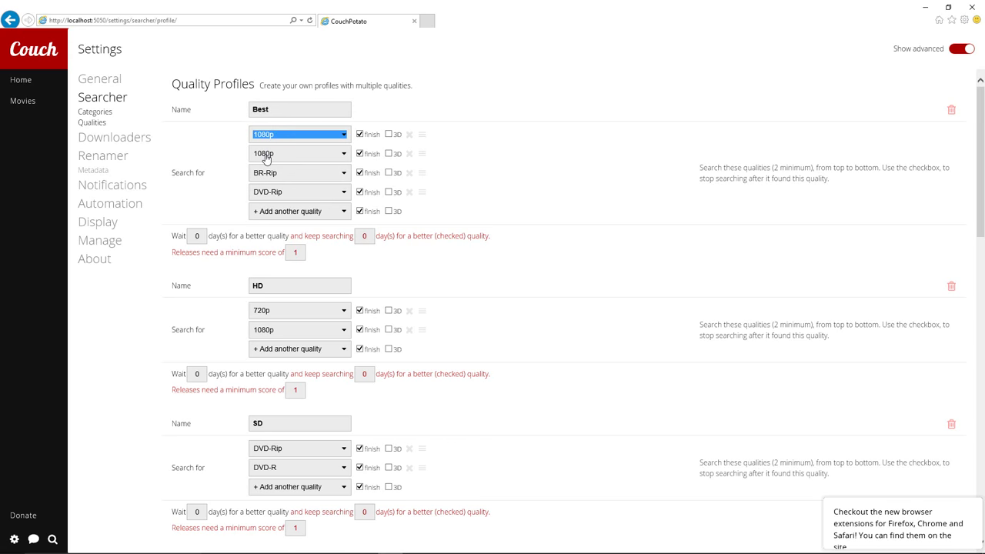
click(265, 158)
click(265, 164)
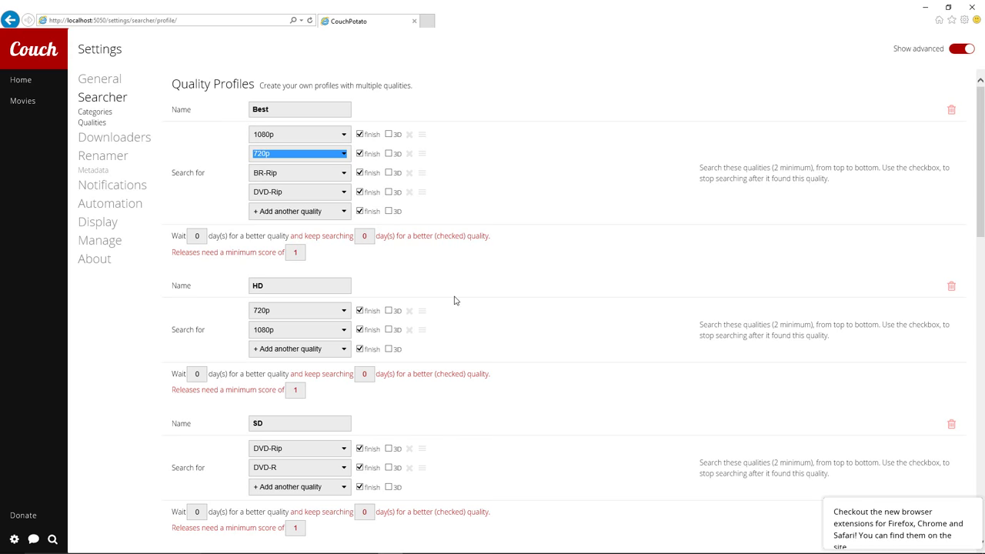
Delete the HD, Prefer 3D HD, SD and 3D HD quality profiles, confirming each deletion
click(952, 287)
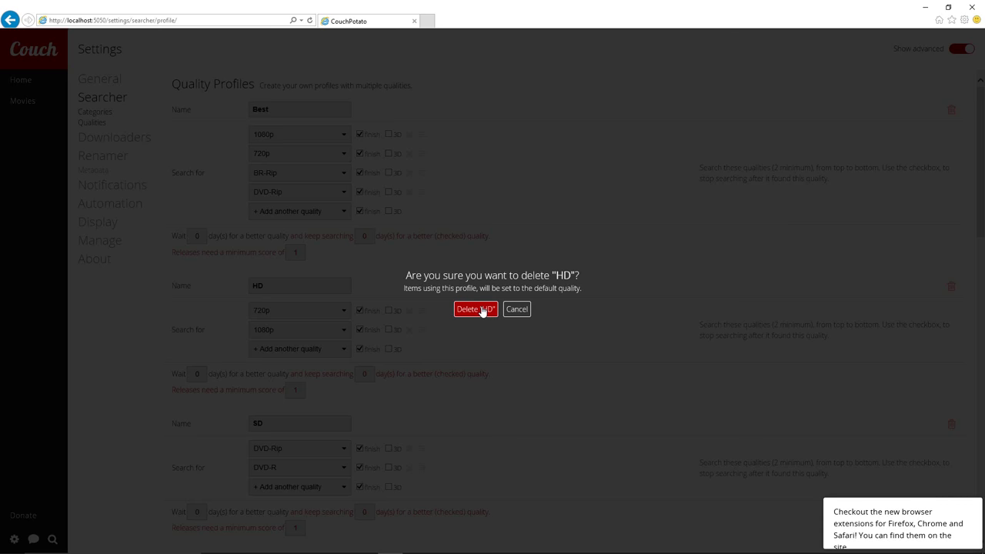
click(484, 310)
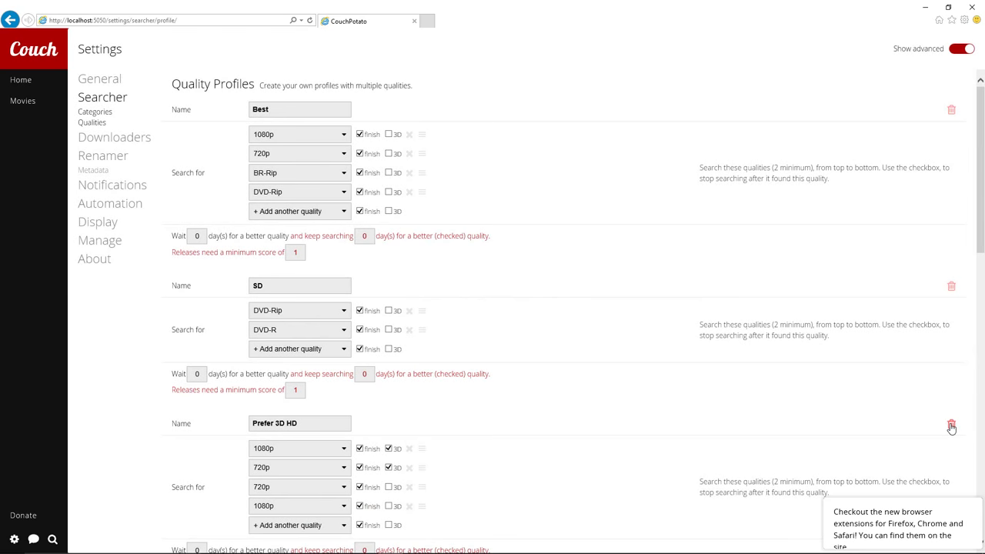
click(950, 424)
click(469, 311)
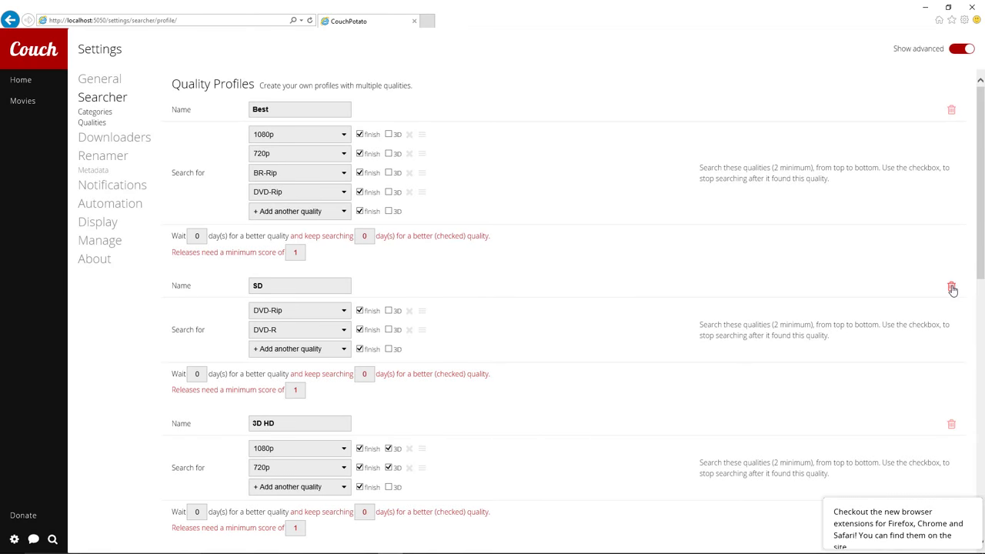
click(952, 288)
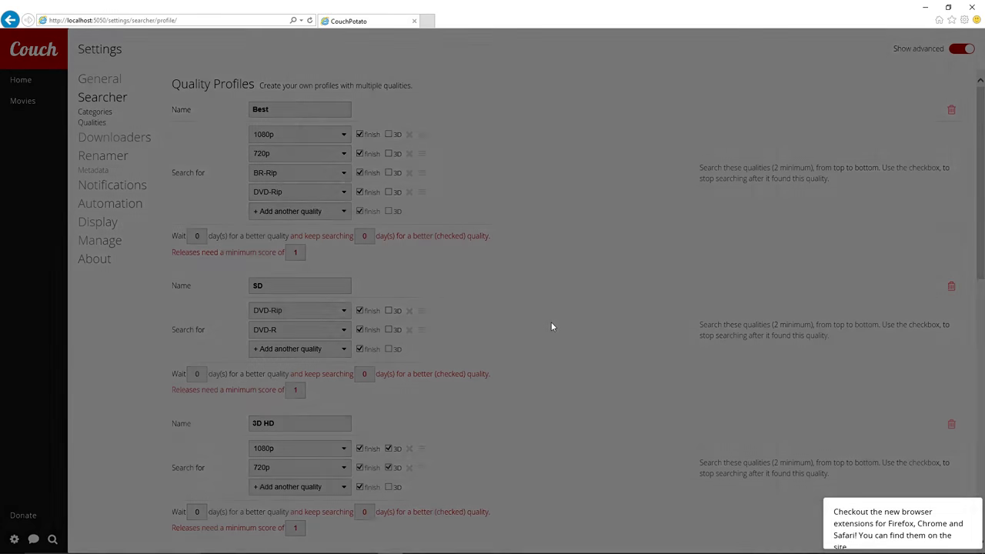
click(479, 316)
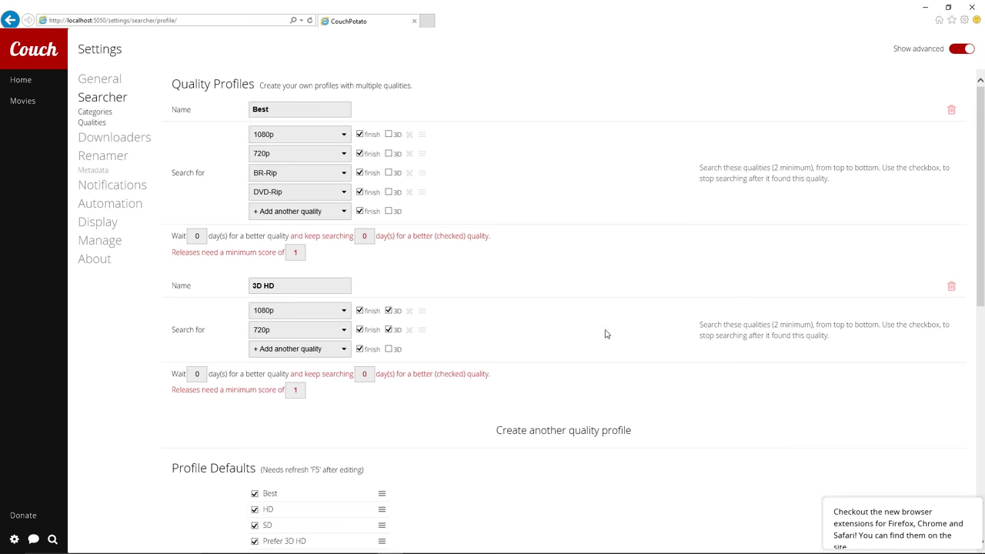
click(953, 287)
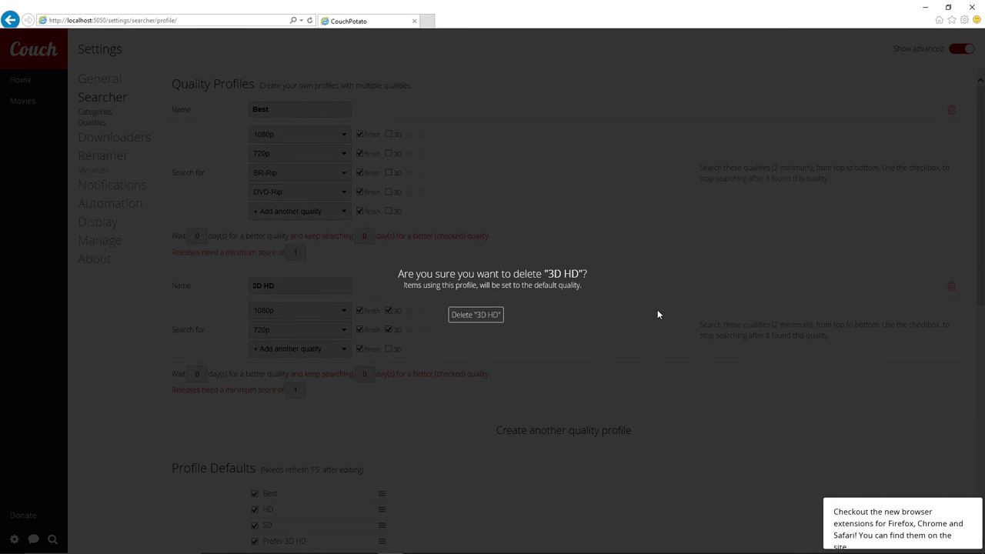
click(466, 312)
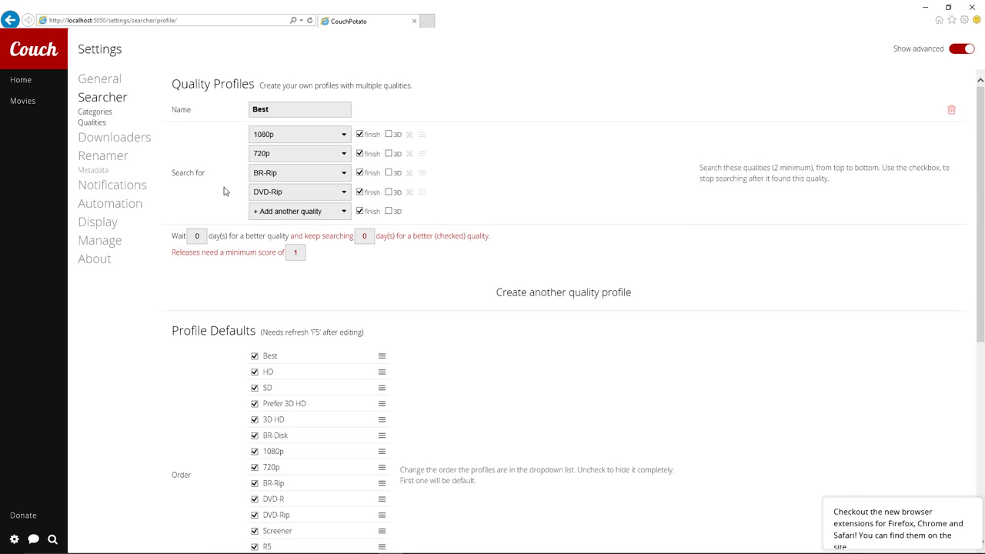
In Sizes, set the 1080p maximum size to 10000 MB and lower its minimum size
scroll(255, 221, down, 5)
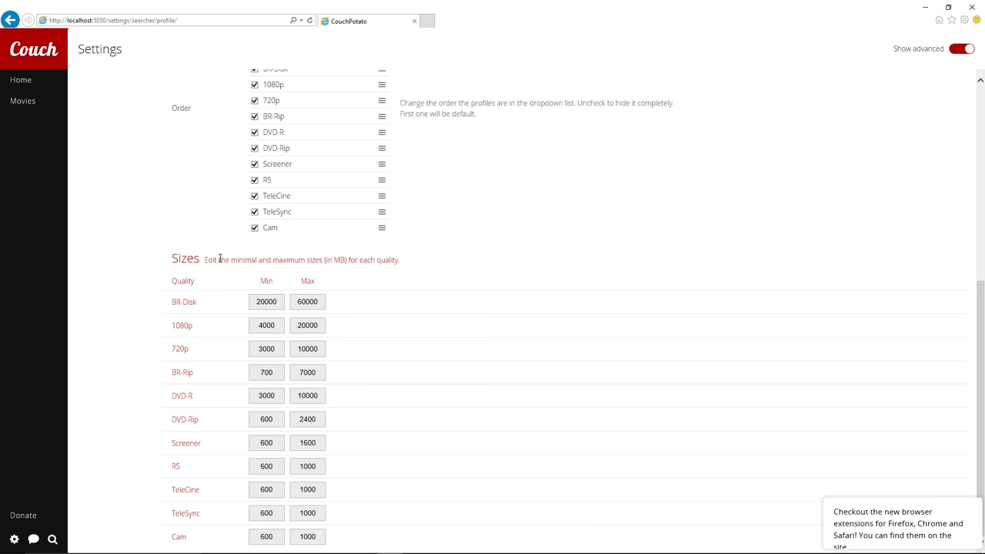
scroll(415, 234, up, 2)
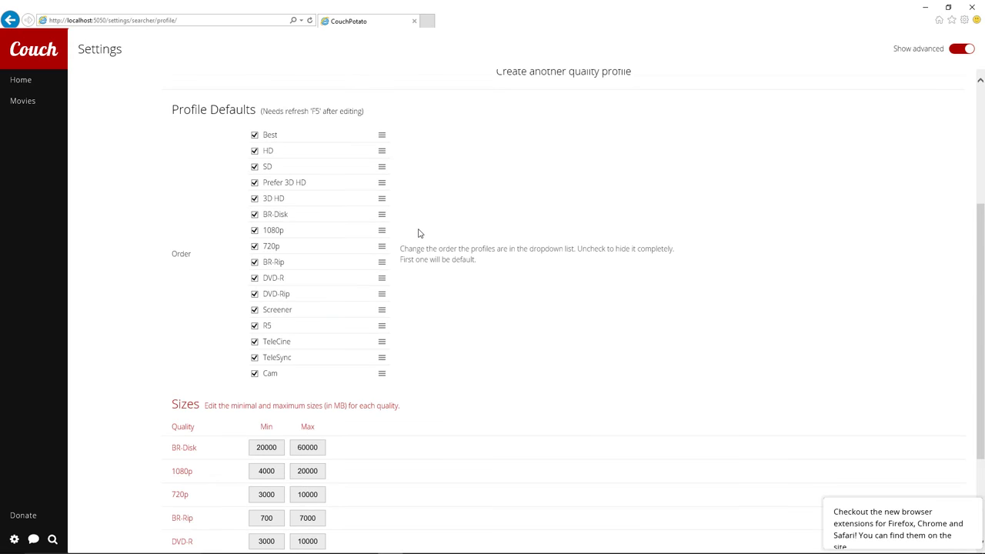
scroll(419, 233, up, 3)
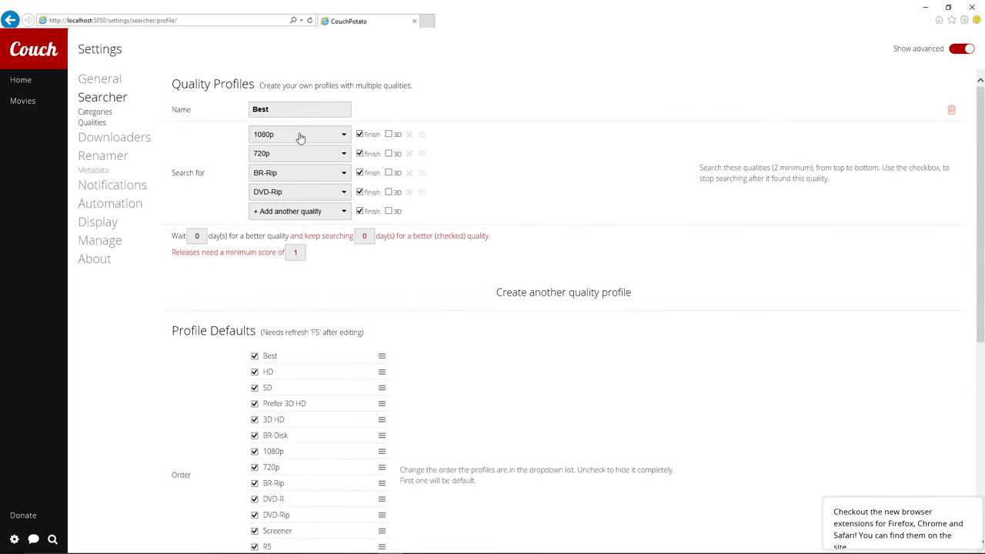
scroll(289, 146, down, 4)
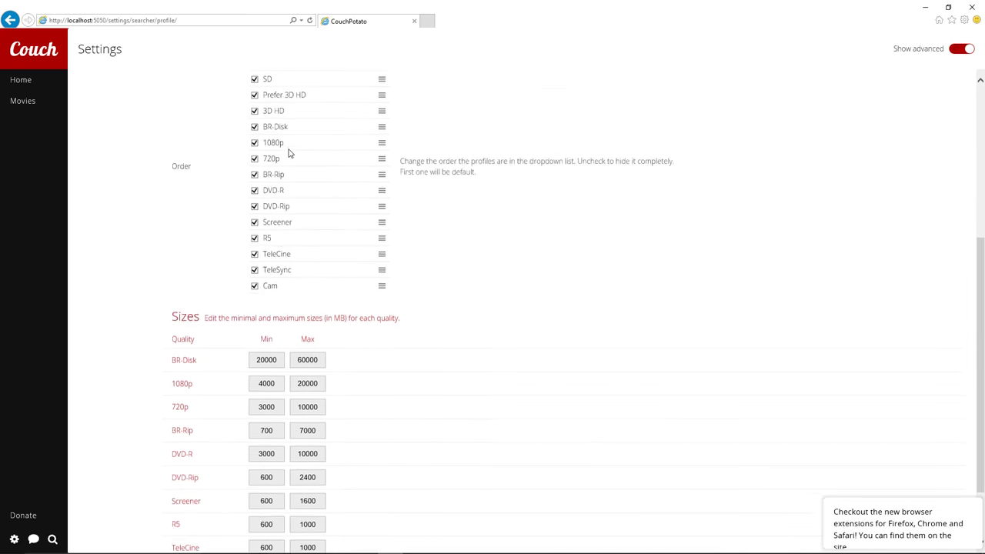
scroll(289, 154, down, 1)
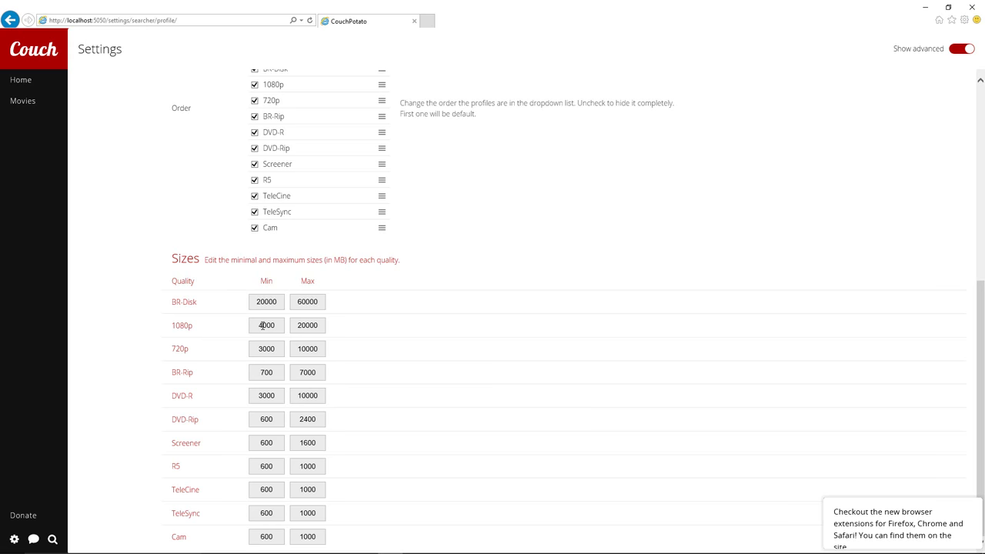
double_click(304, 325)
text(10000)
drag(275, 324, 259, 322)
text(10)
scroll(266, 274, up, 5)
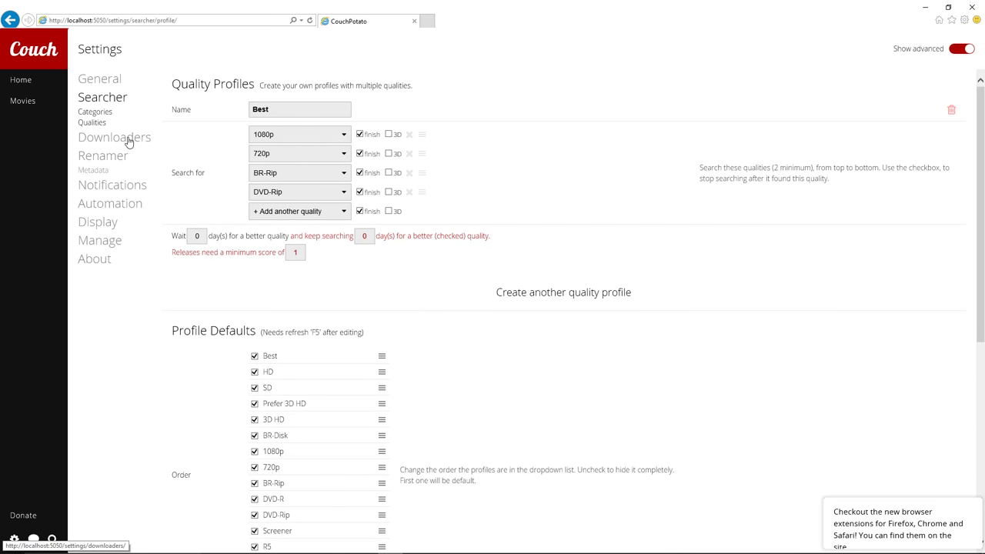
Show the Downloaders settings and test the NZBGet connection at localhost:6789
click(123, 142)
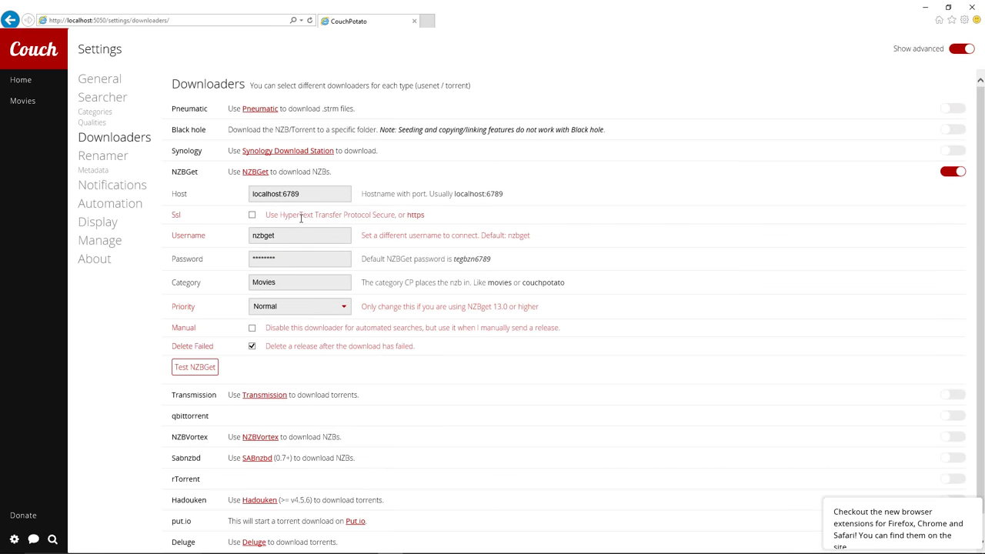
scroll(302, 224, down, 1)
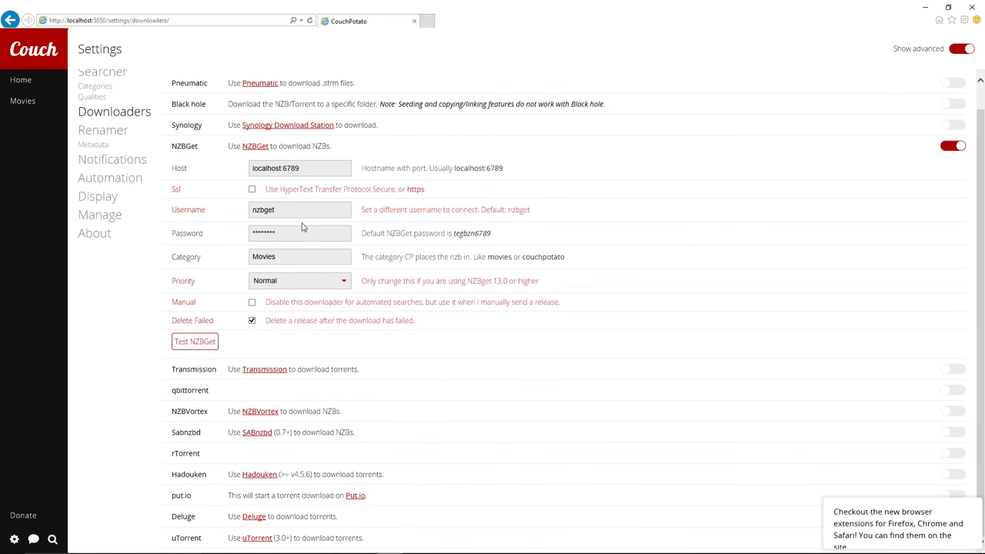
click(204, 348)
Review the Renamer settings: folder naming <namethe> (<year>) and Default File Action Move
click(103, 135)
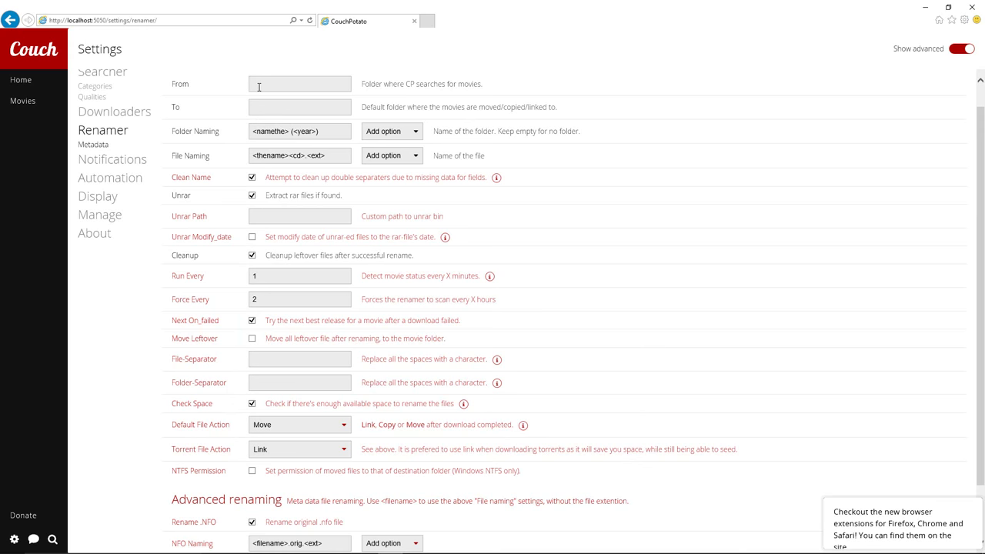
scroll(445, 442, down, 1)
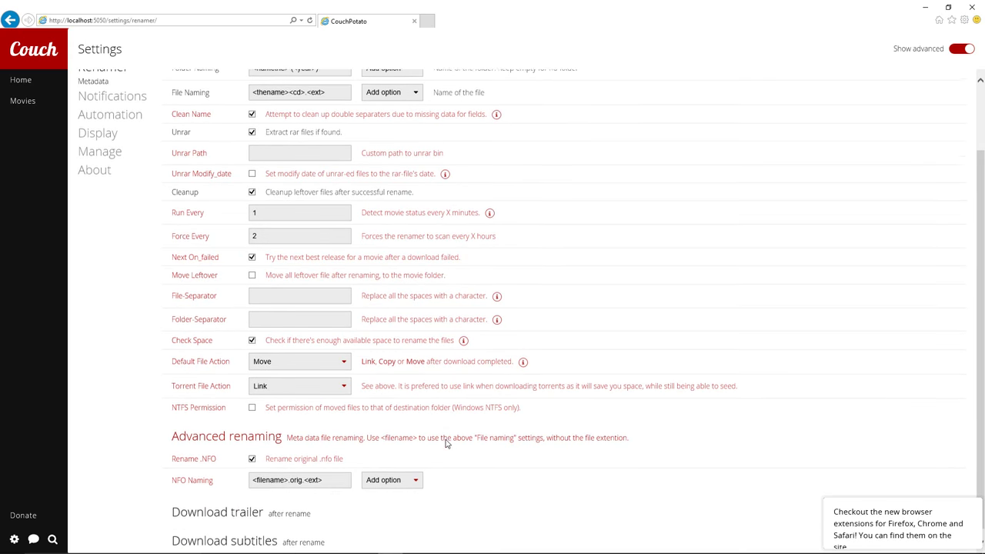
scroll(176, 200, up, 2)
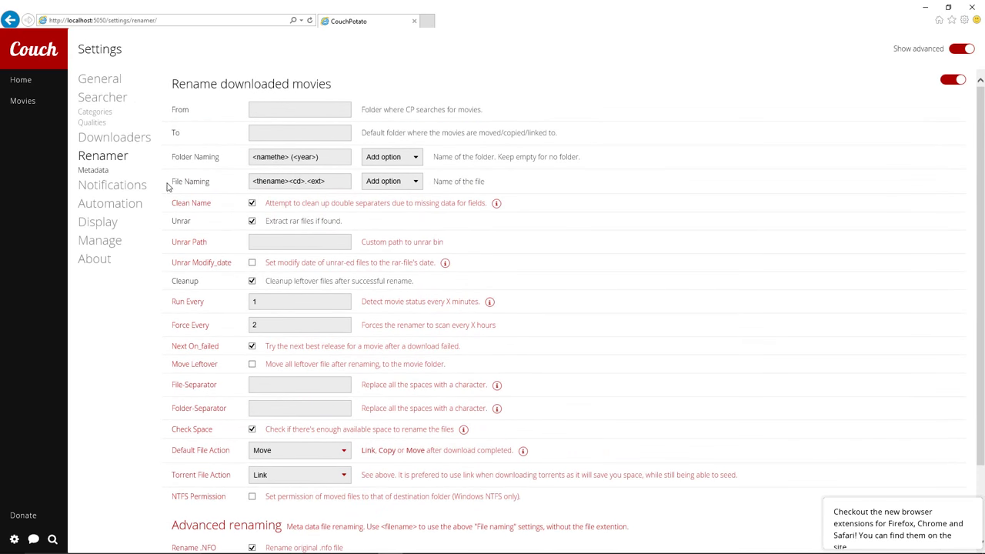
Enable XBMC metadata generation under Metadata, then go to the Notifications settings
click(100, 176)
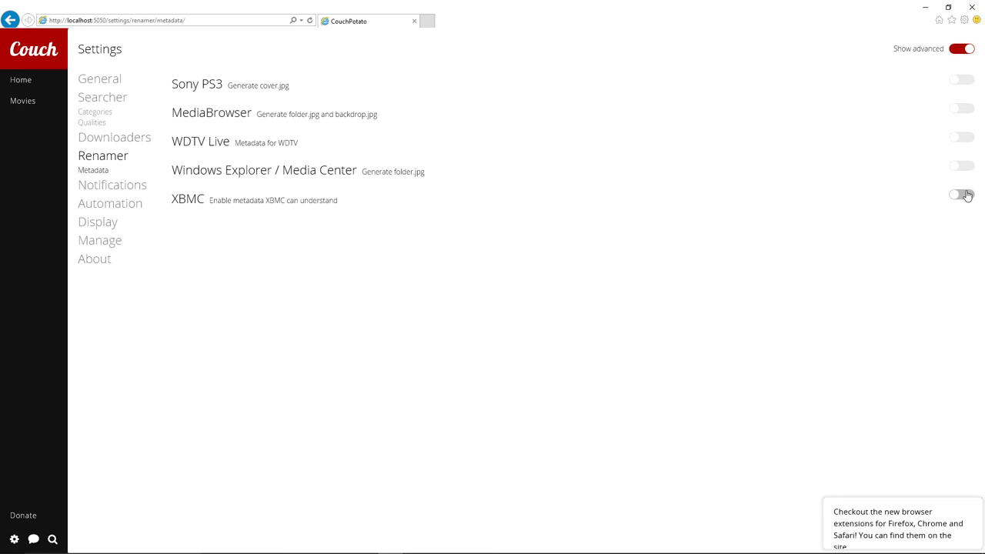
click(967, 195)
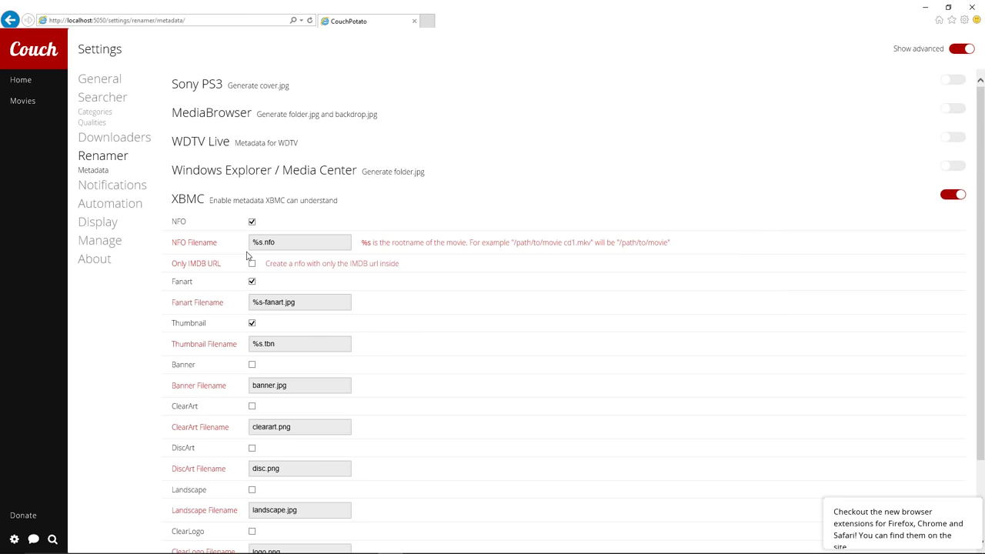
click(103, 187)
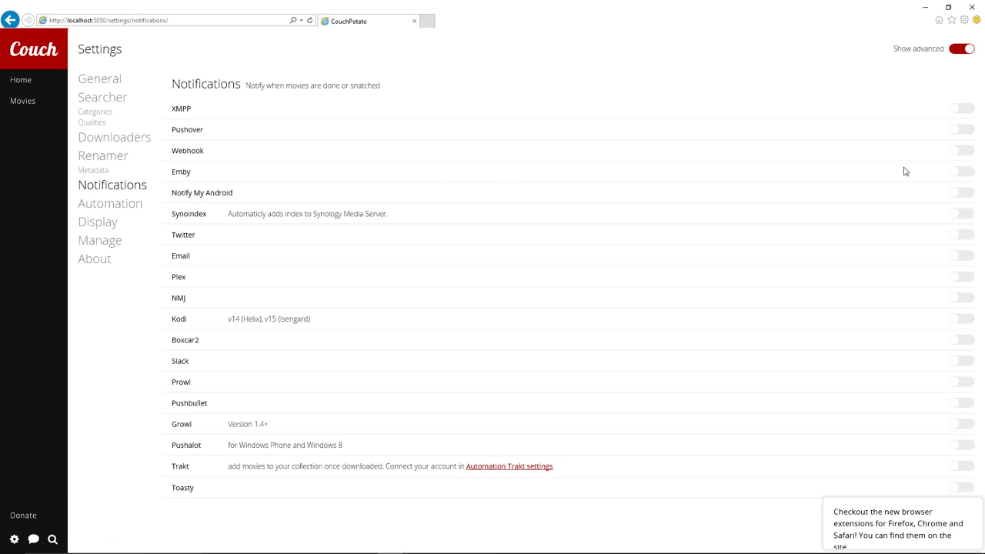
Toggle Emby notifications on and back off, then enable Kodi notifications at localhost:8080
click(967, 173)
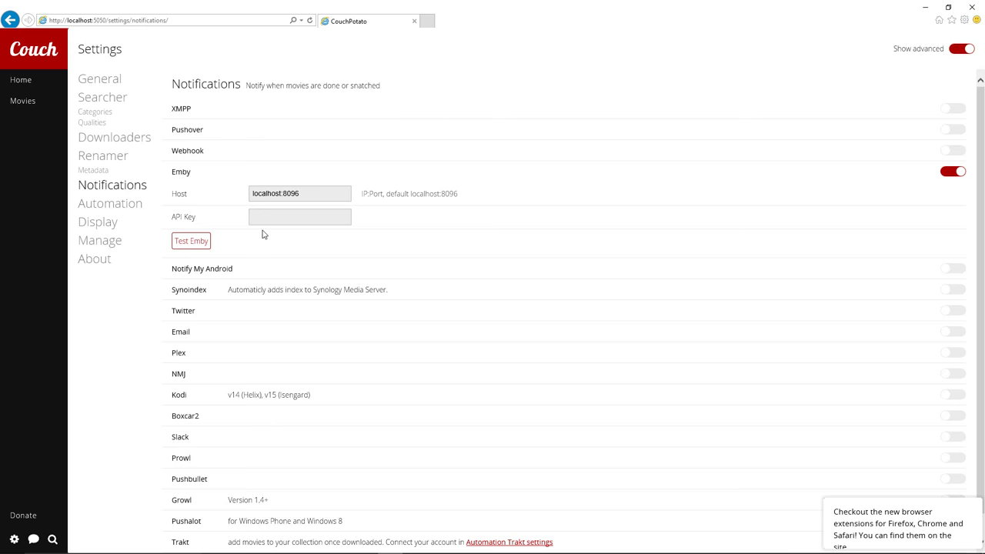
click(946, 171)
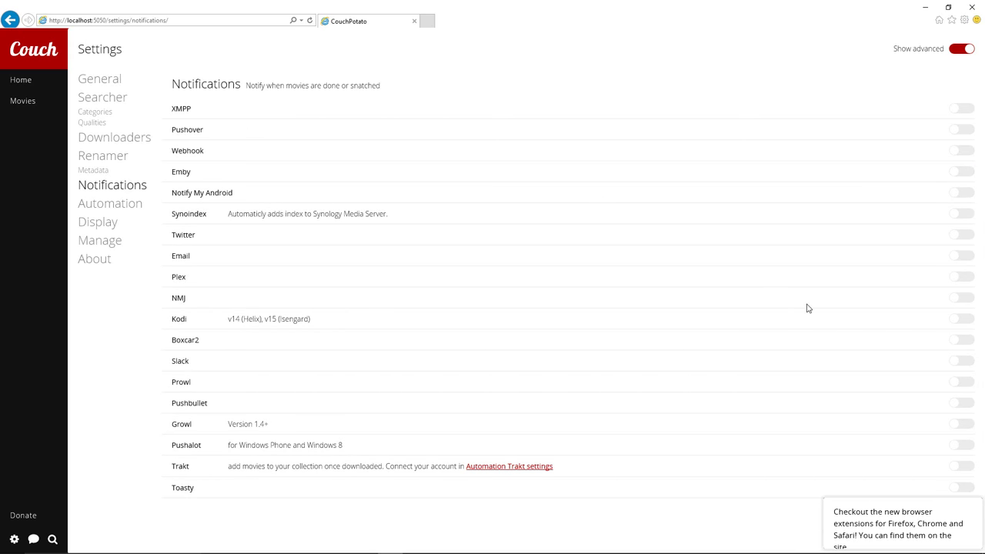
click(960, 318)
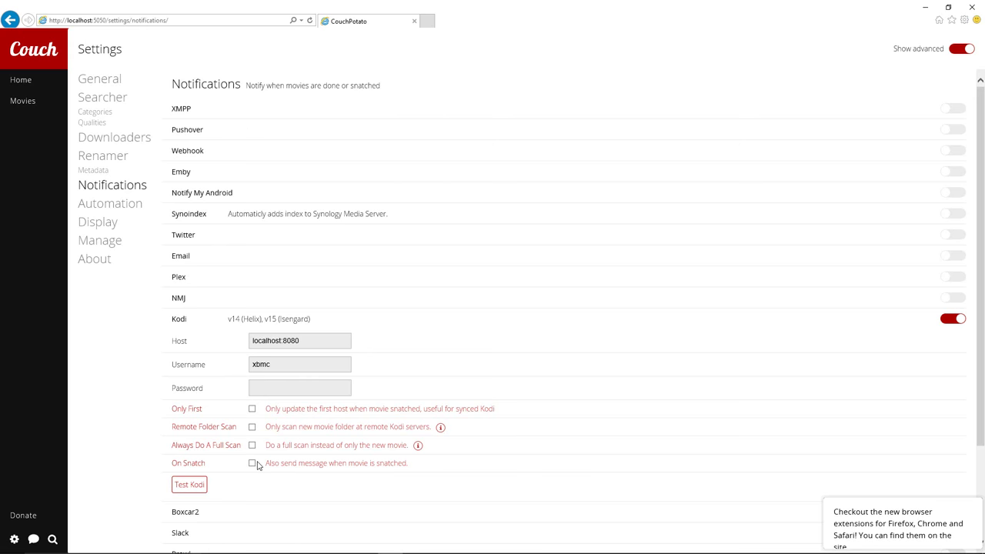
click(113, 208)
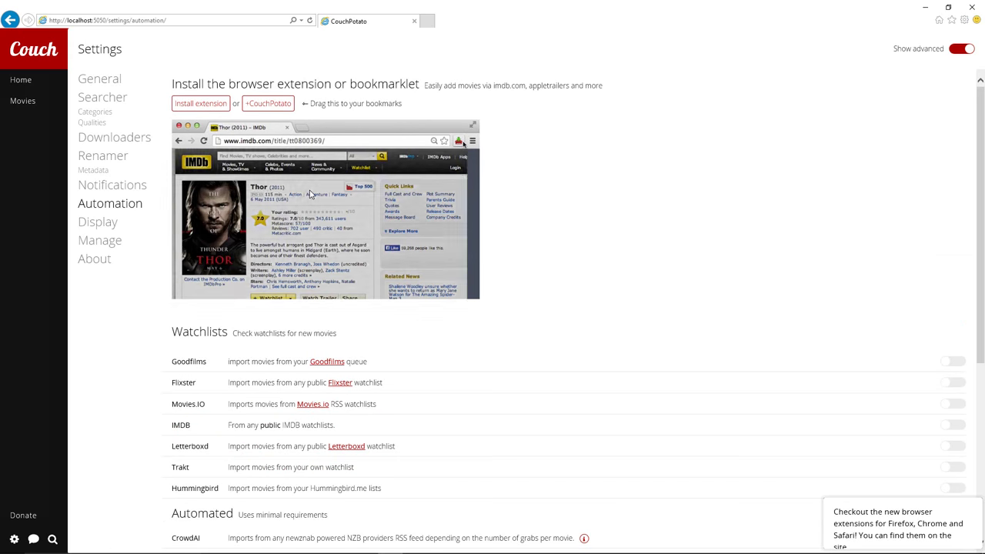
scroll(309, 189, down, 1)
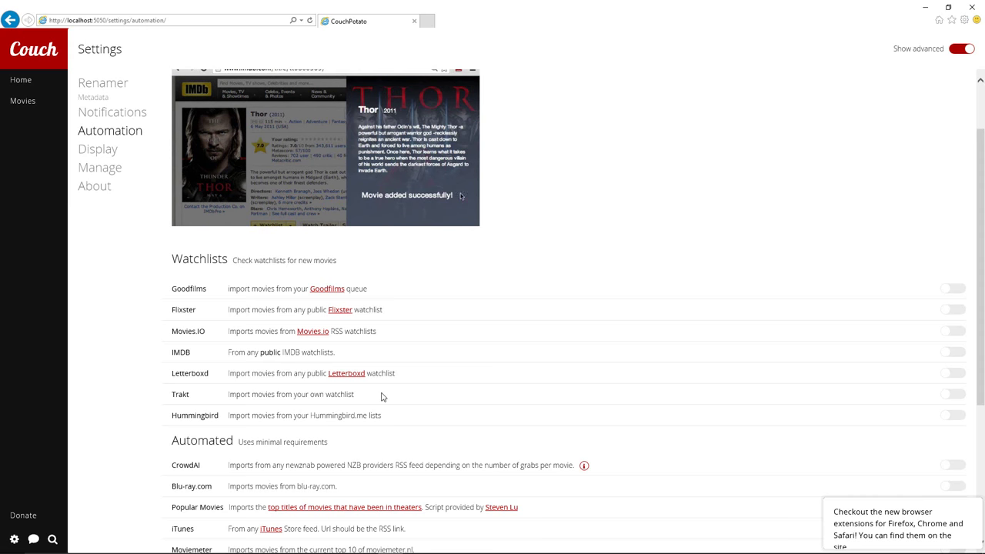
click(954, 395)
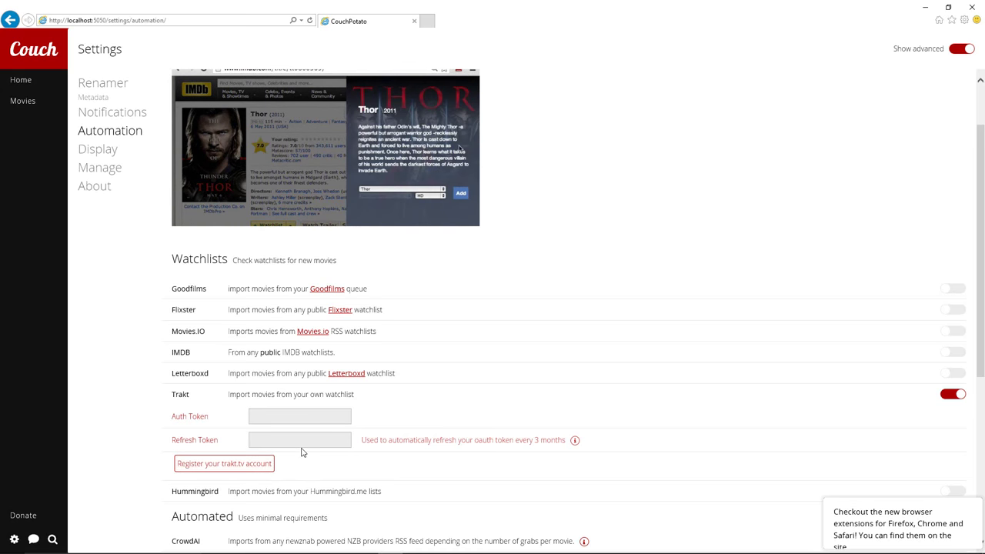
scroll(301, 452, down, 4)
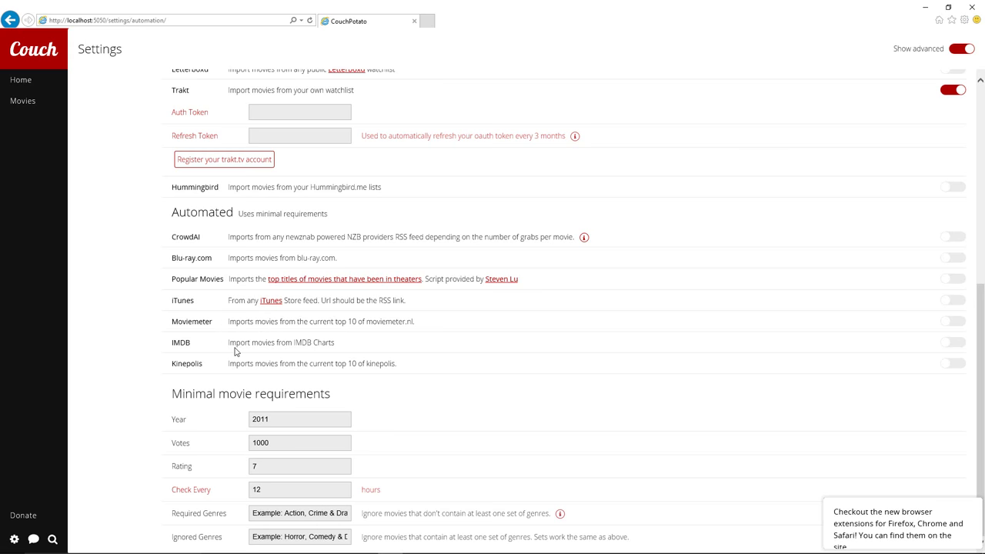
scroll(234, 352, up, 2)
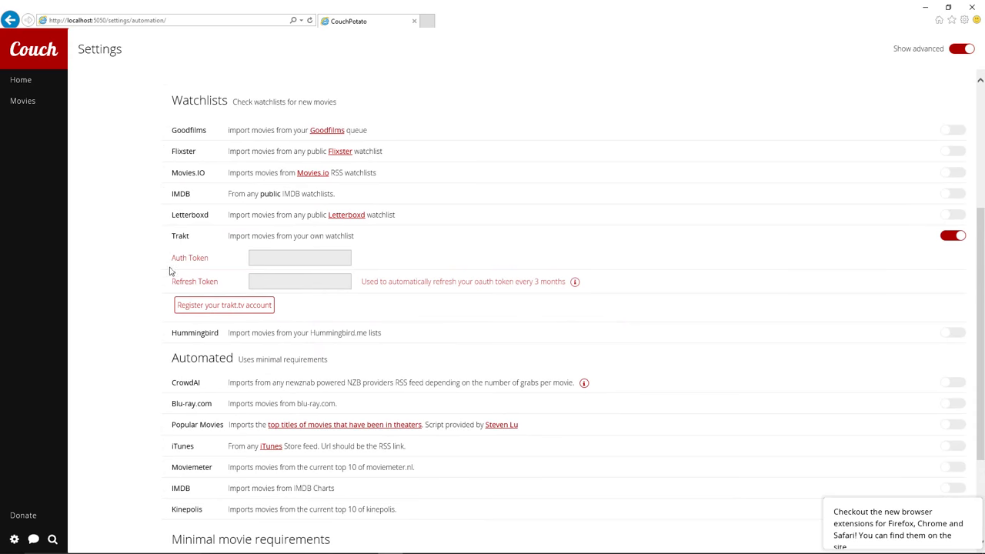
scroll(171, 271, up, 3)
scroll(169, 253, down, 3)
scroll(175, 223, up, 3)
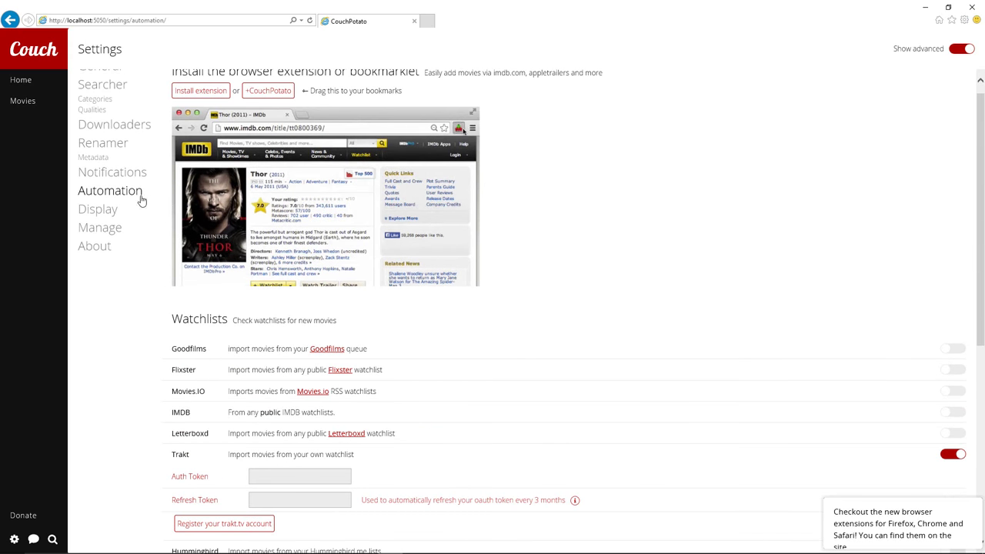
From the Display settings, preview the charts shown on the home page
click(88, 212)
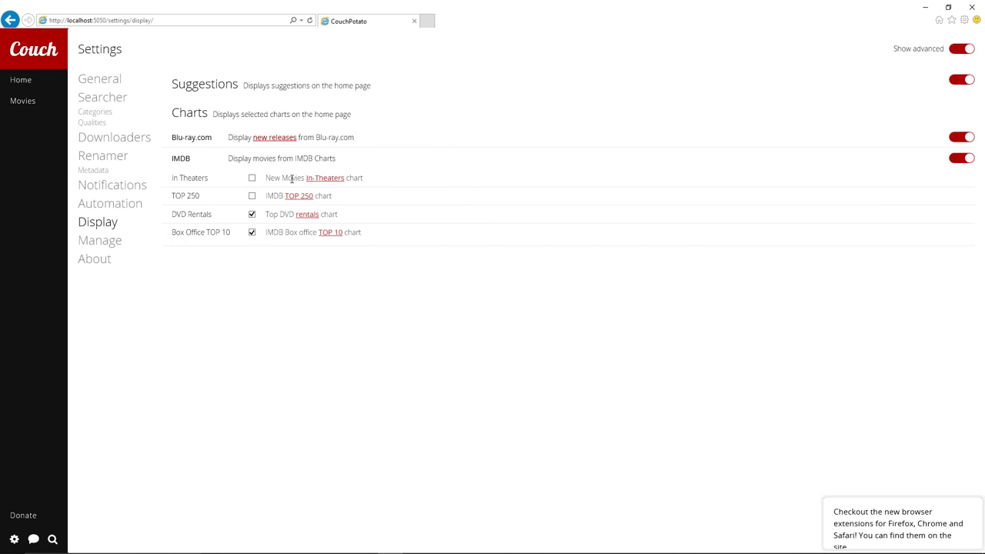
click(34, 49)
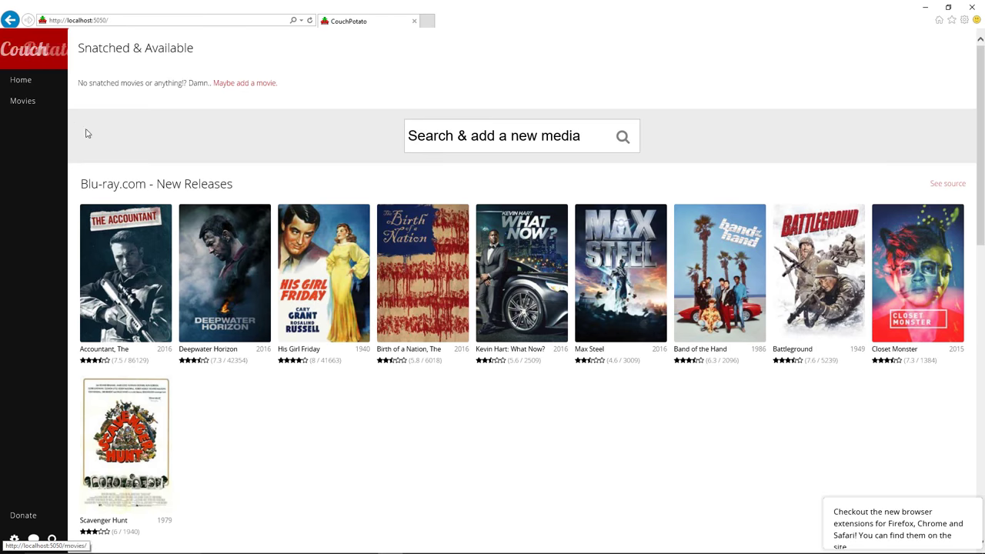
mouse_move(146, 373)
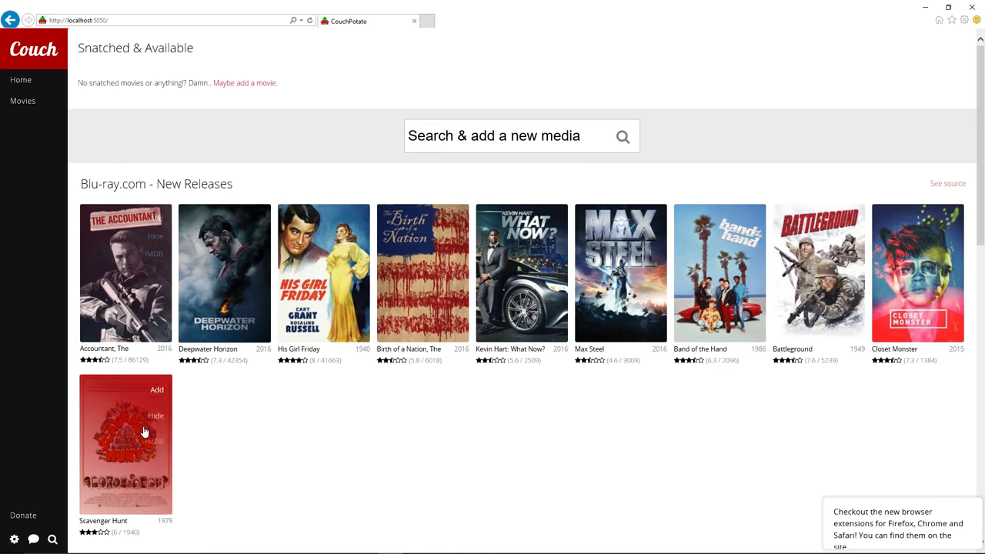
scroll(173, 411, down, 1)
scroll(173, 411, down, 9)
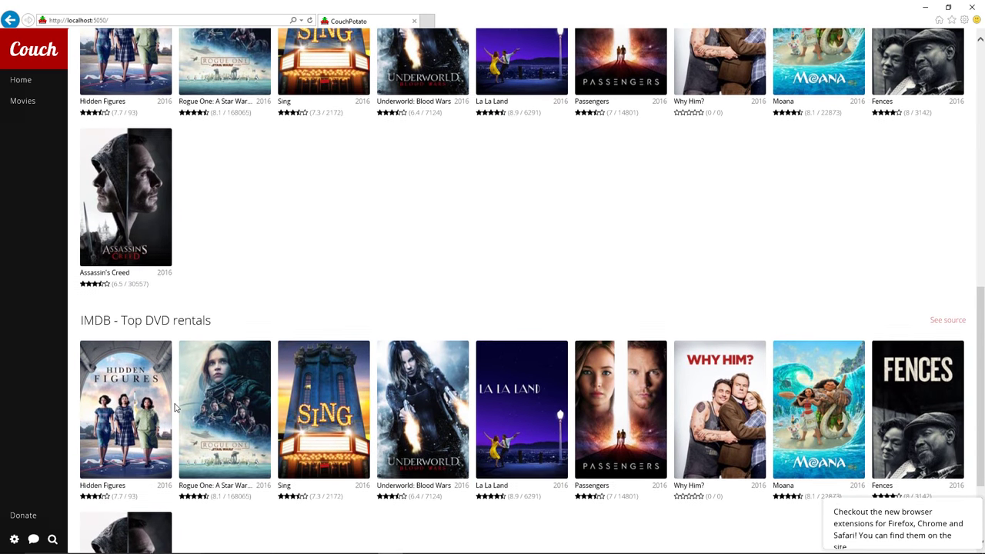
scroll(174, 408, up, 3)
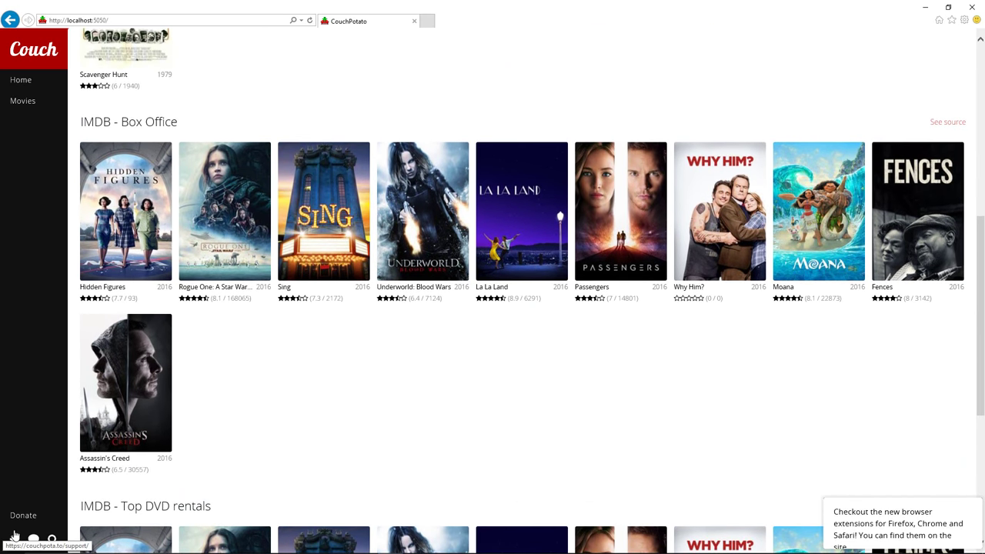
Back in Display settings, hide the Top DVD rentals chart and open the Manage settings
click(14, 540)
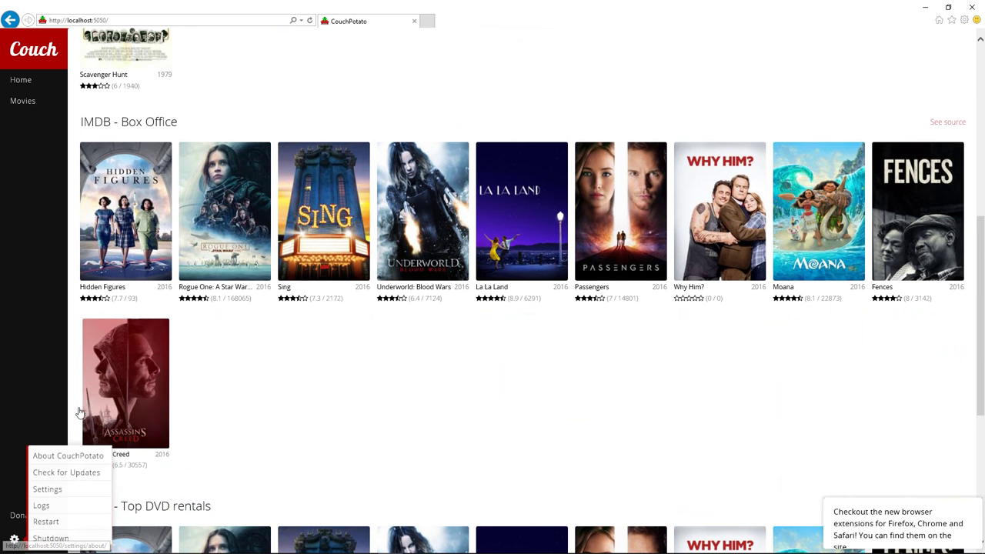
click(45, 492)
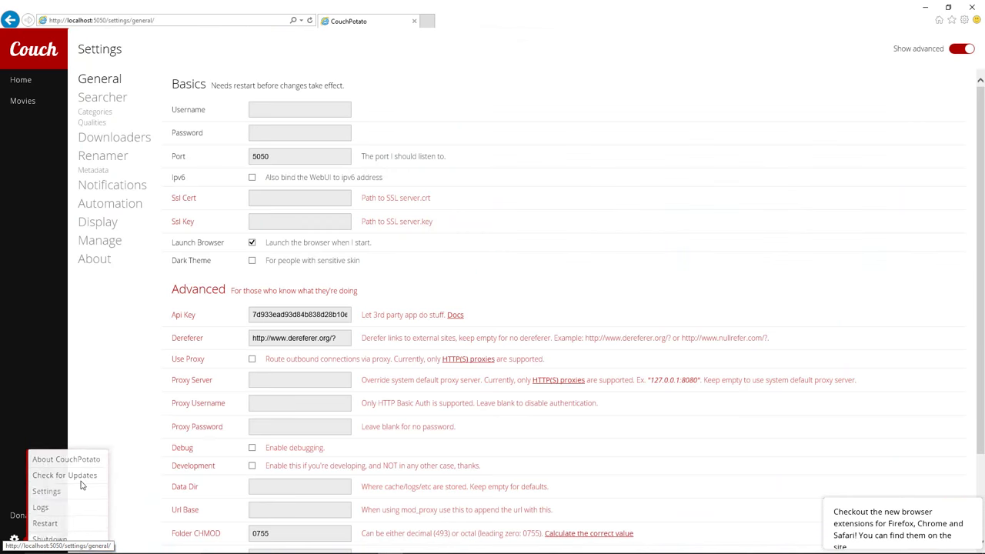
click(108, 226)
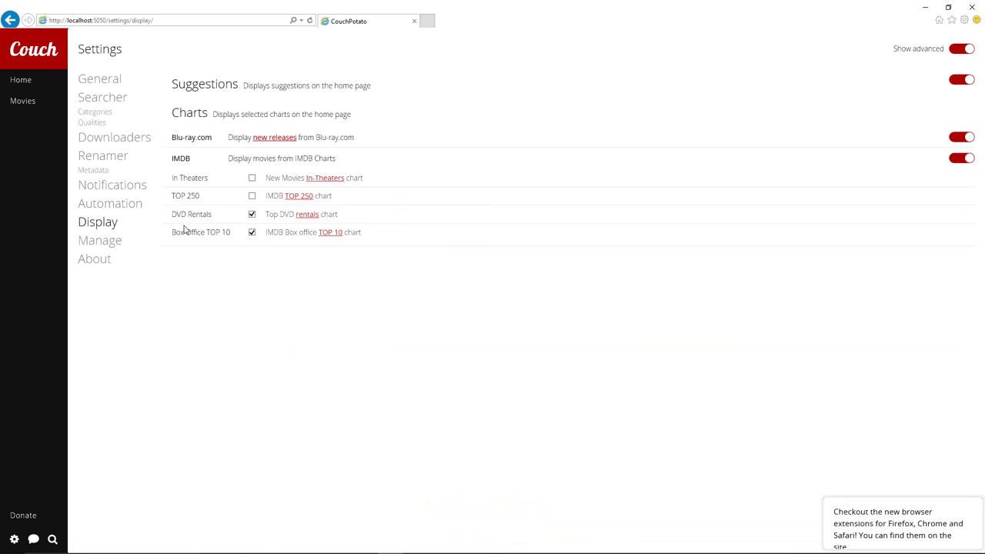
click(252, 215)
click(108, 247)
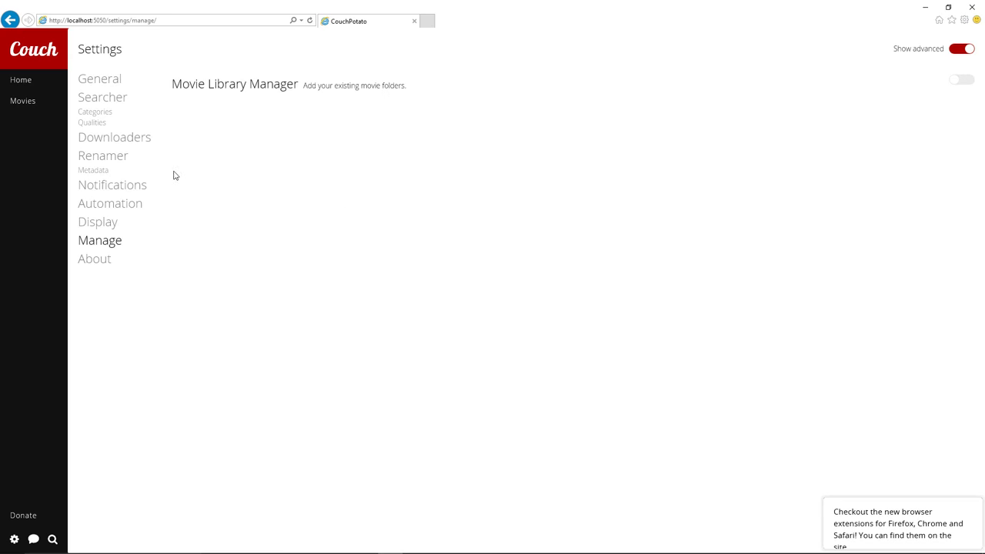
Leave settings through the wanted movies list and return to the home page
click(22, 101)
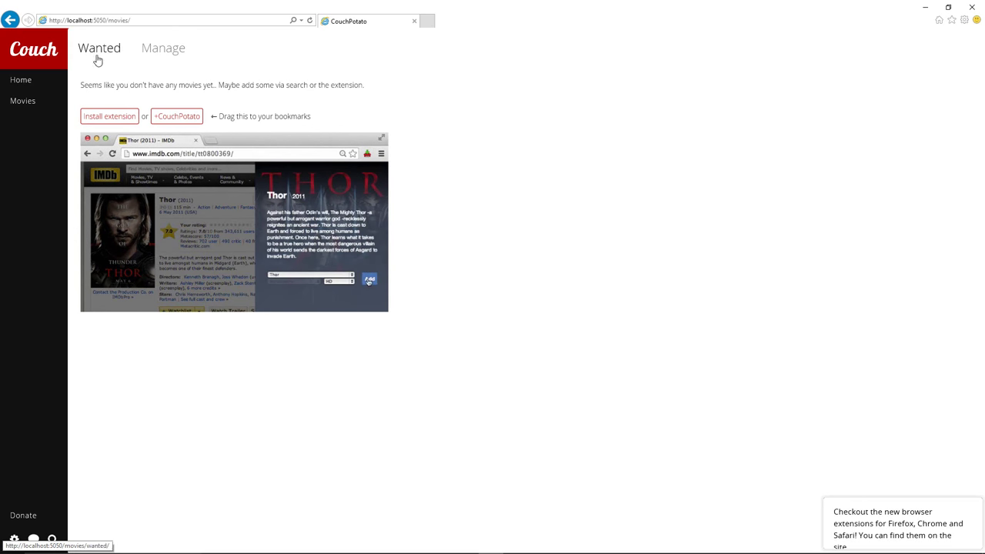
click(22, 84)
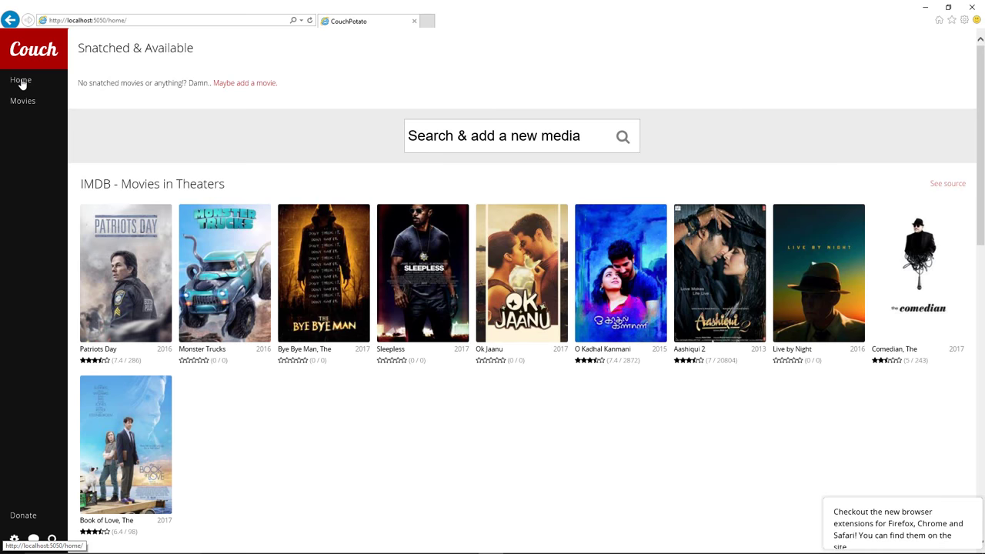
Search for 'Sleepless in Seattle' and pick the 1993 film from the results
click(480, 142)
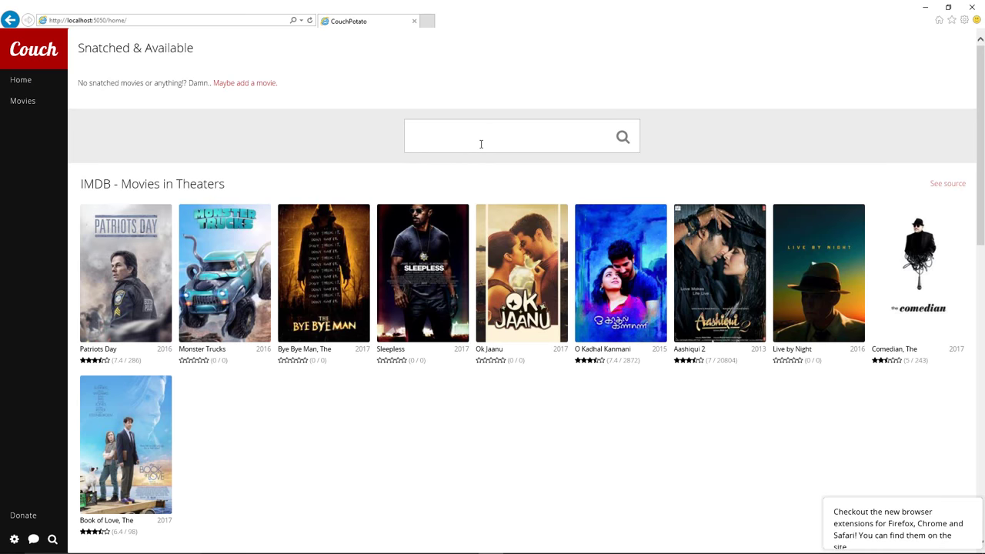
text(Sleepless )
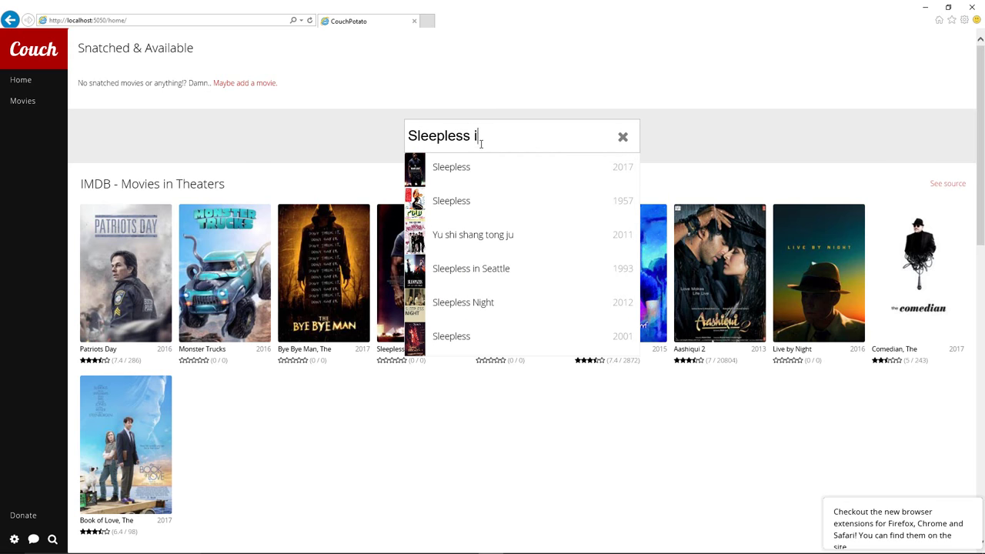
text(in sr)
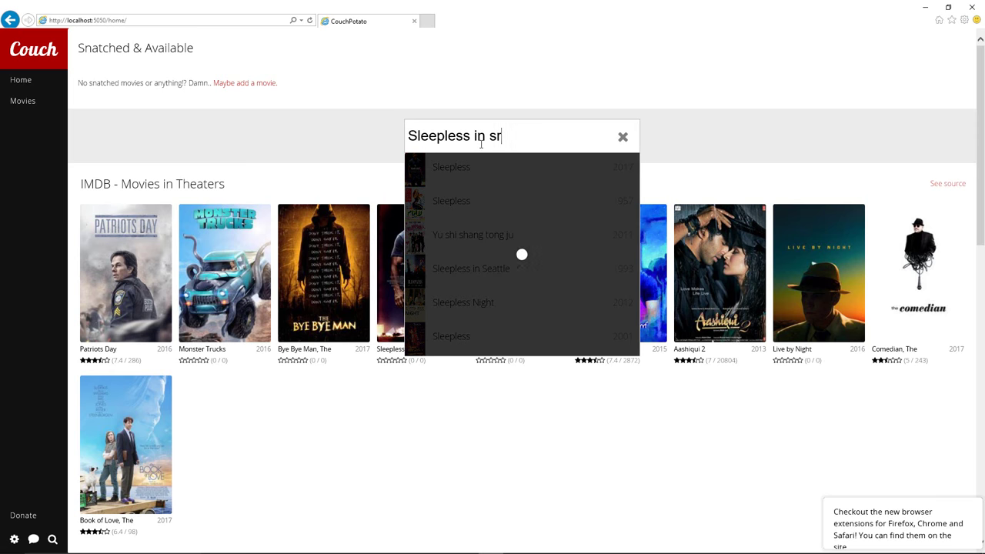
key(BackSpace)
text(eat)
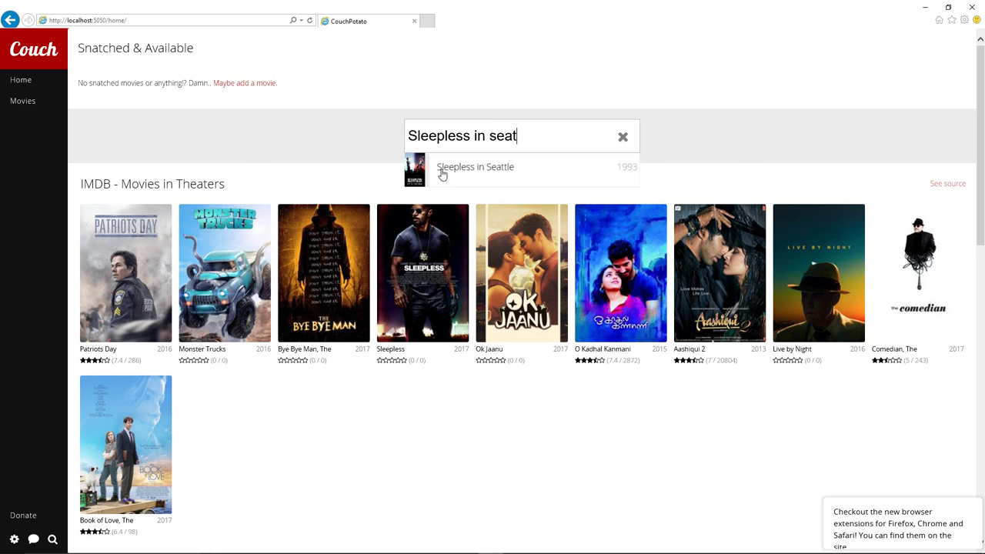
click(457, 170)
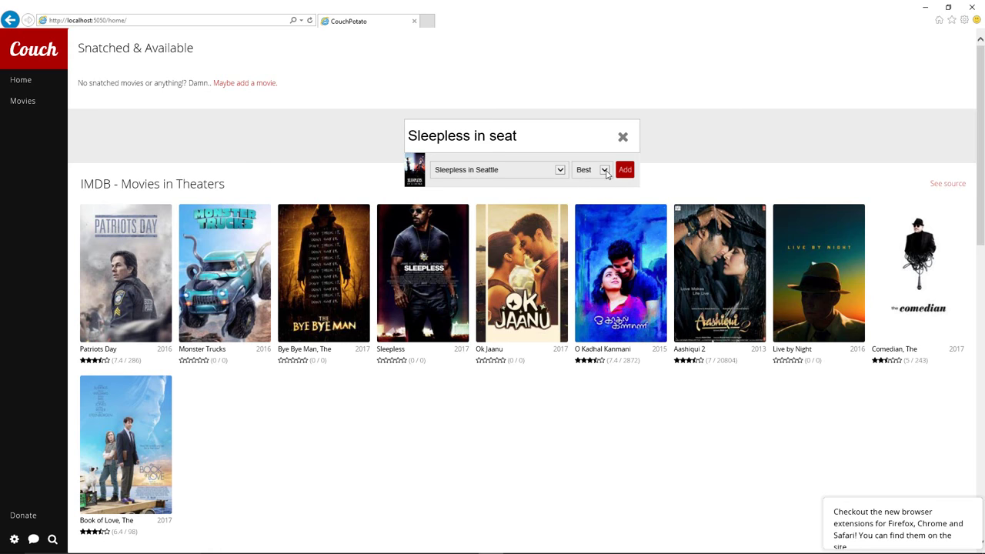
Add Sleepless in Seattle at Best quality and show the Wanted movies page
click(605, 170)
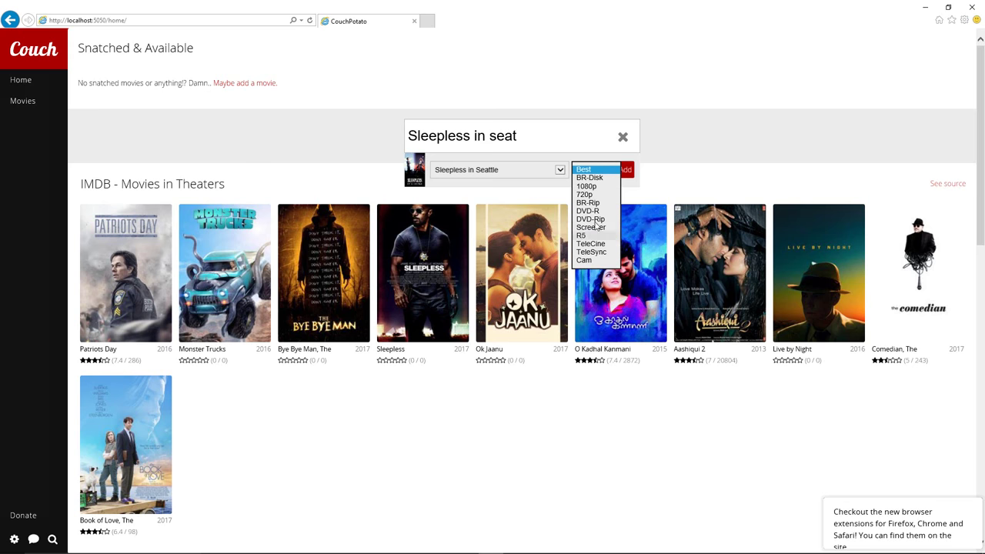
click(590, 170)
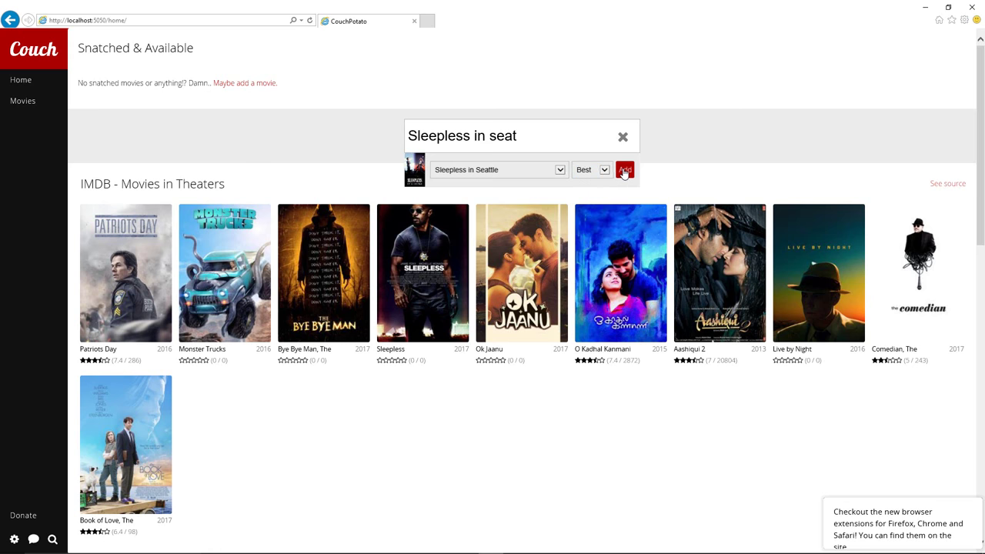
click(623, 171)
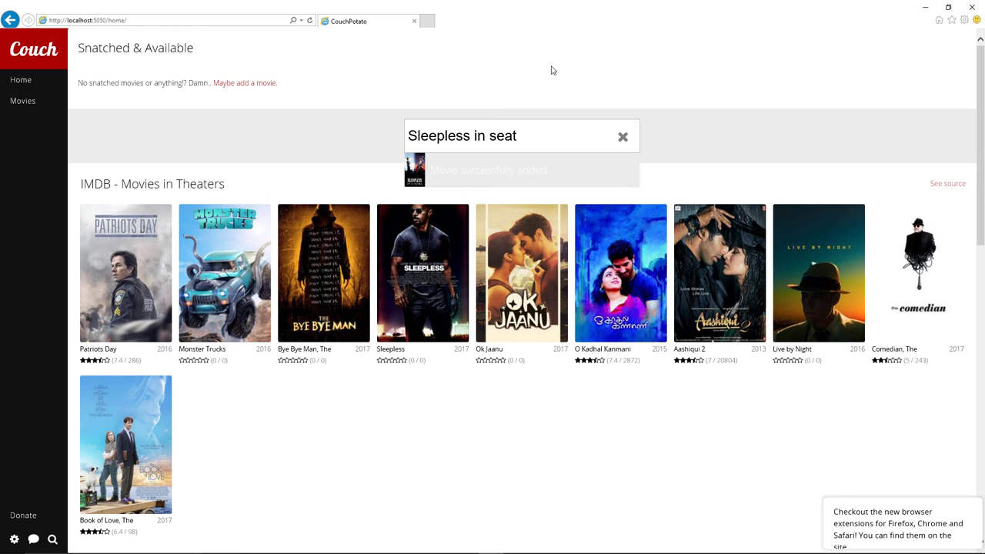
click(21, 103)
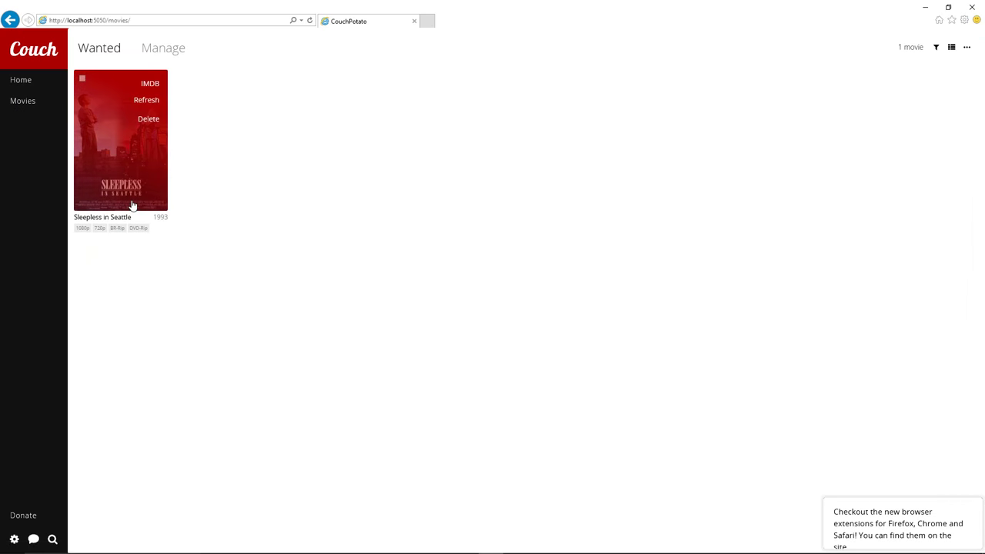
mouse_move(144, 193)
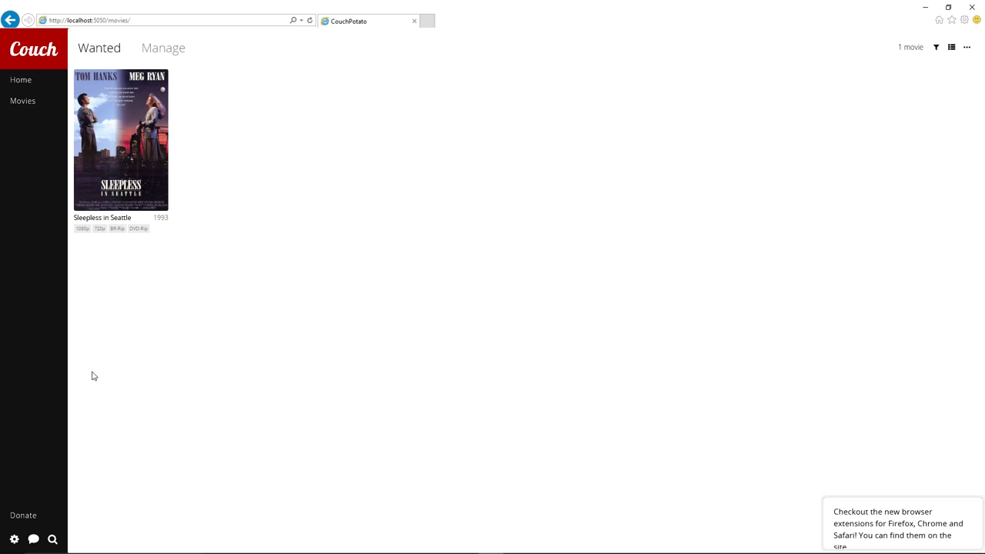
Open the sidebar gear menu showing About, Settings, Logs, Restart and Shutdown
click(14, 540)
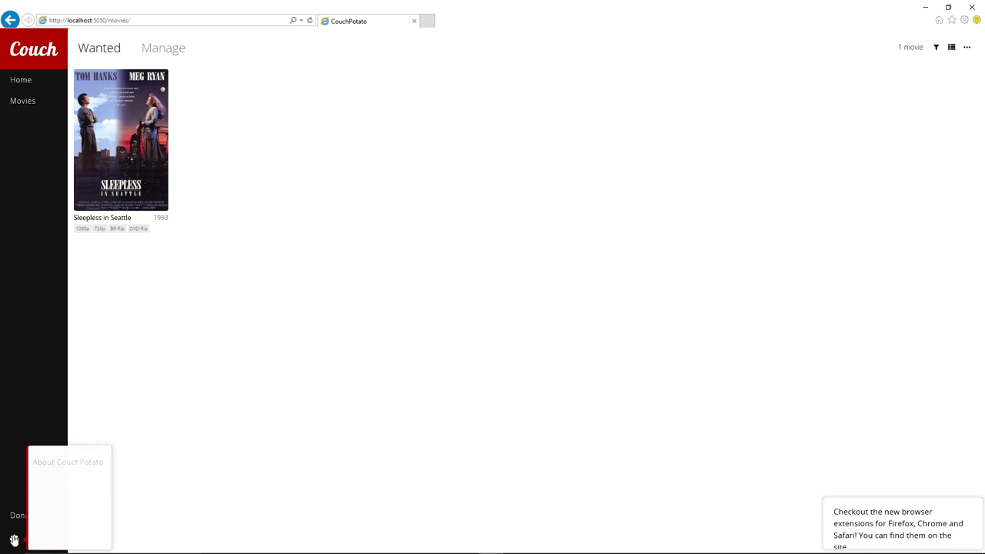